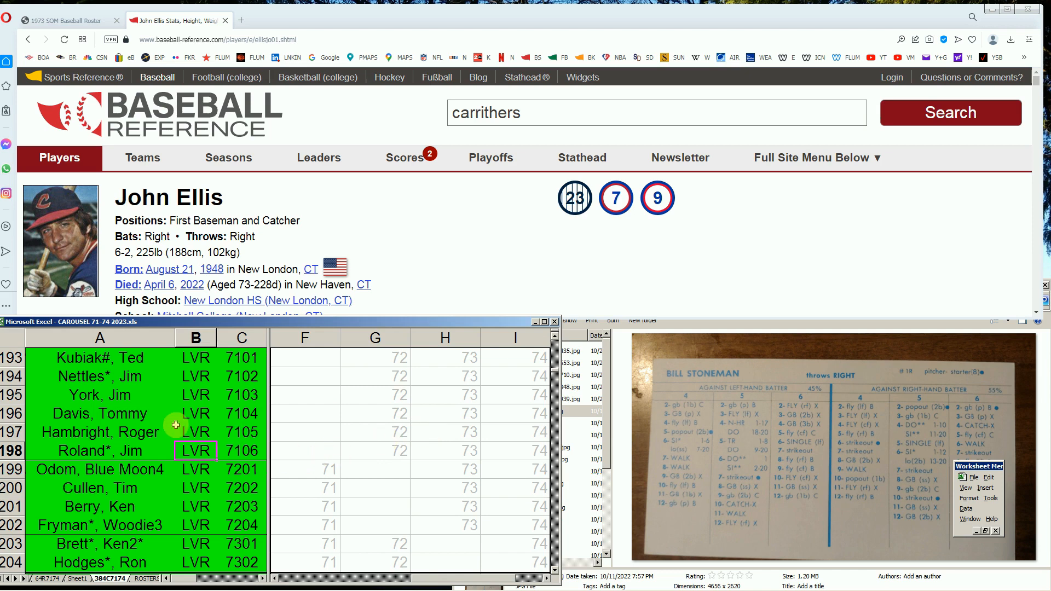
- Review the LVR roster entries in rows 193 to 204 of the 384C7174 sheet
left_click_drag(126, 362, 236, 558)
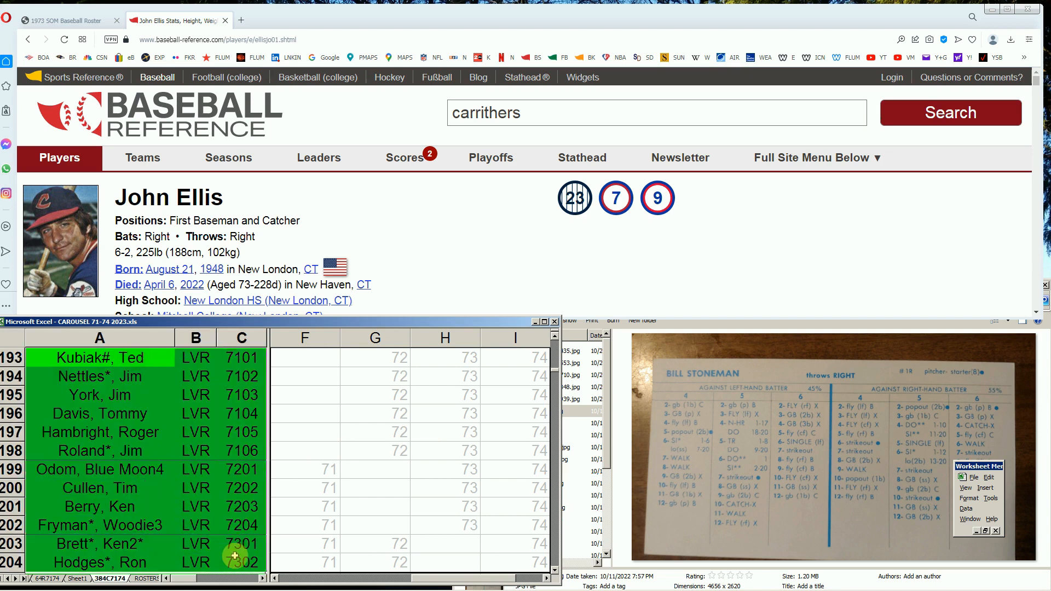
left_click(173, 440)
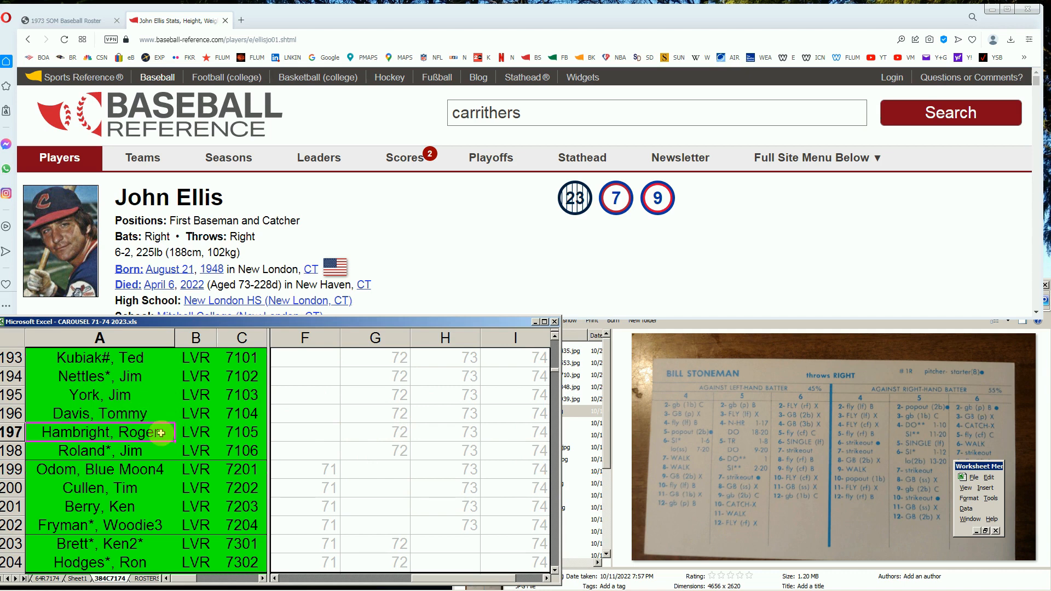
left_click(121, 507)
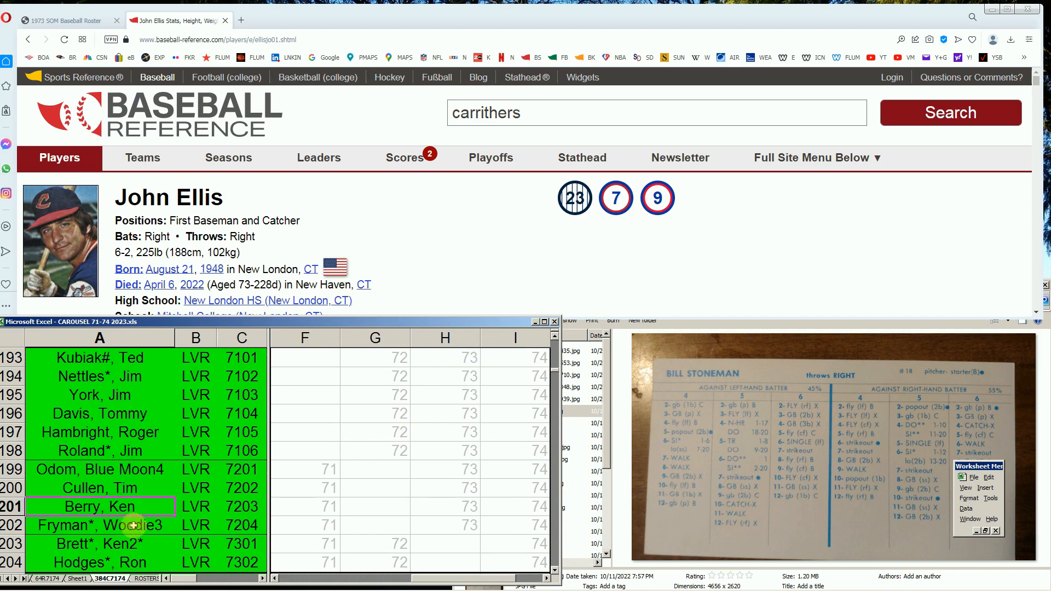
left_click(135, 526)
left_click(138, 416)
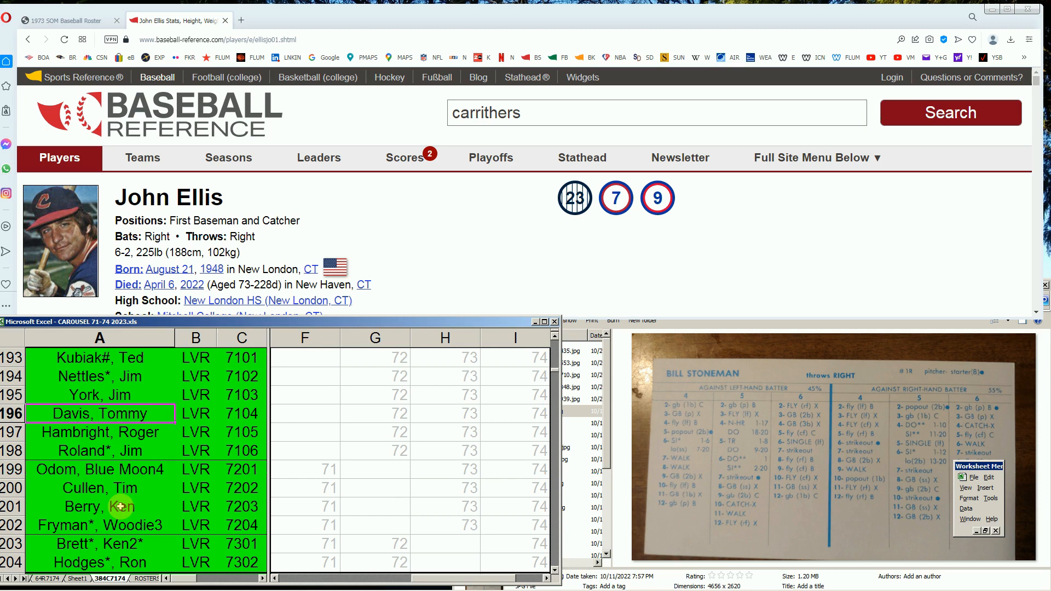
left_click(120, 487)
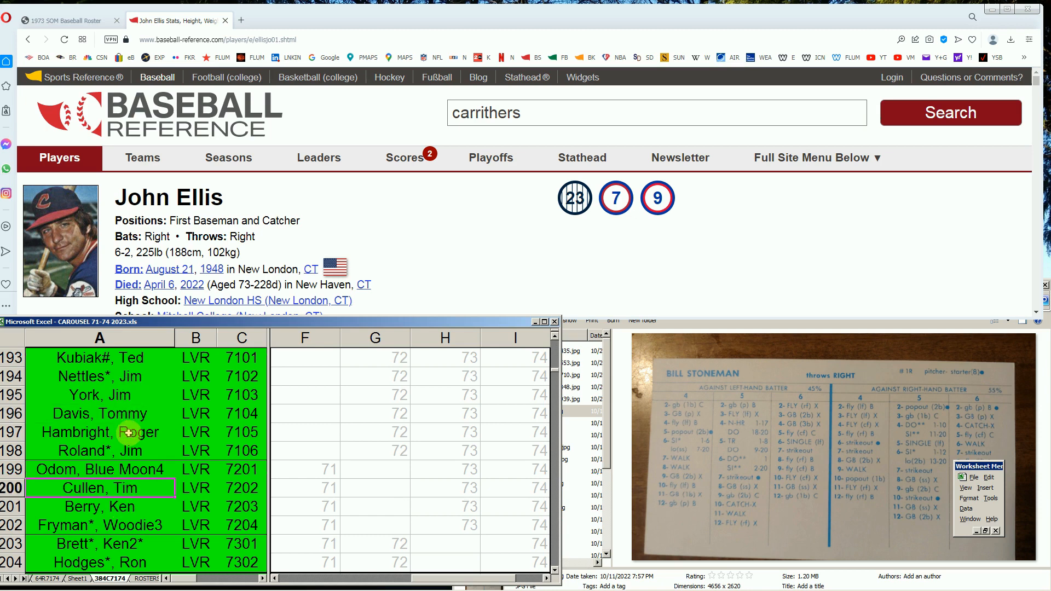
left_click(125, 452)
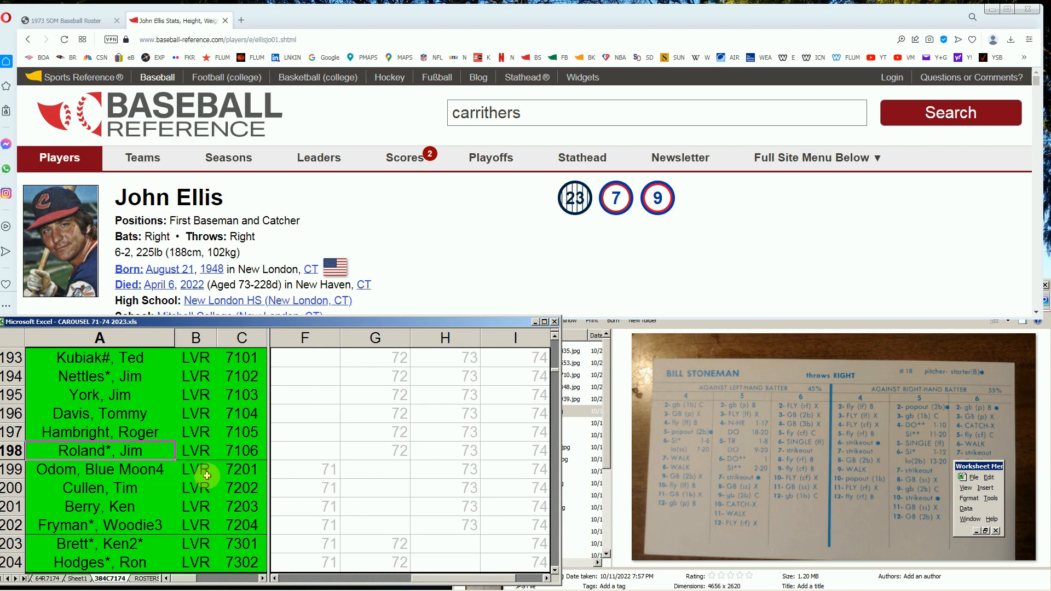
left_click(149, 419)
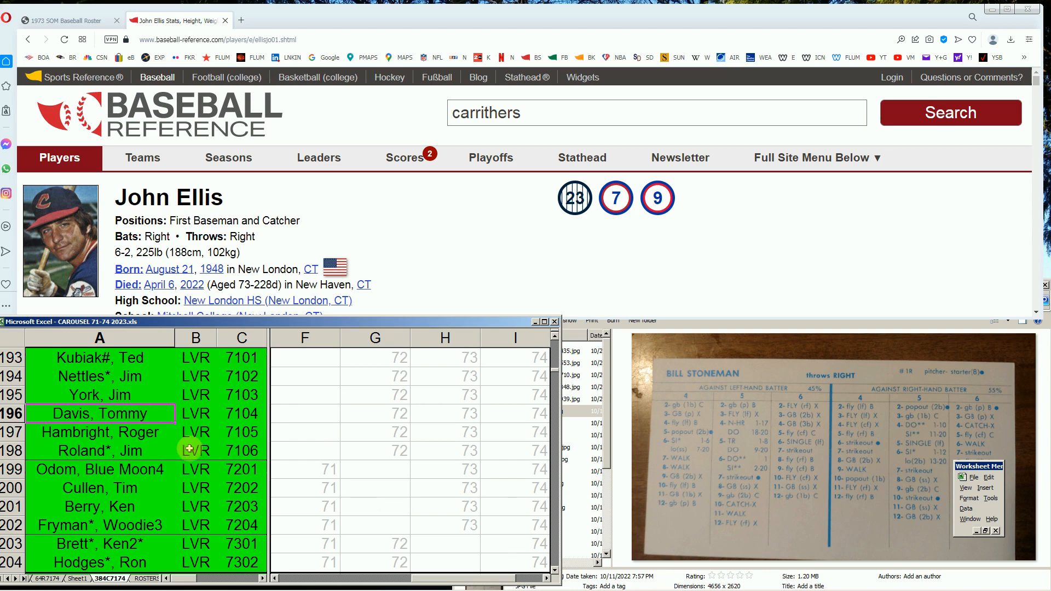
- Review the MIL roster entries in rows 205 to 216
key("Page_Down")
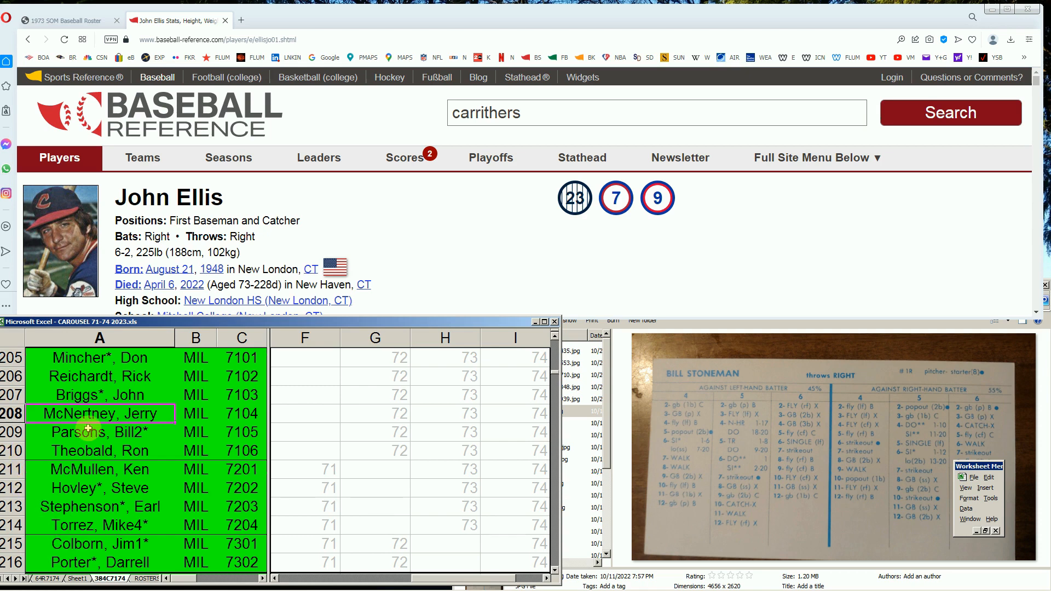
left_click(126, 401)
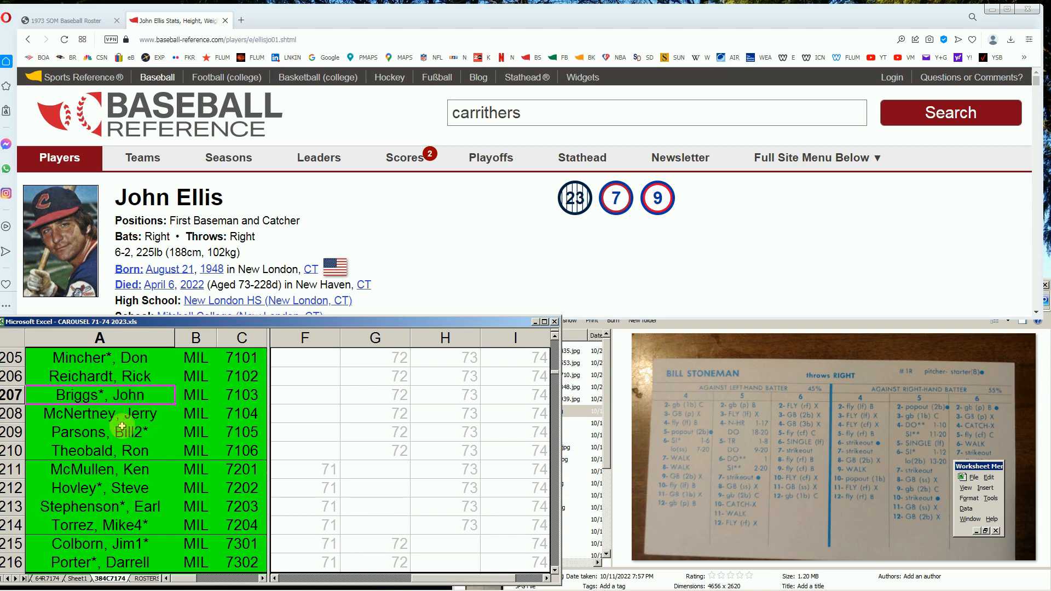
left_click(139, 432)
left_click(142, 472)
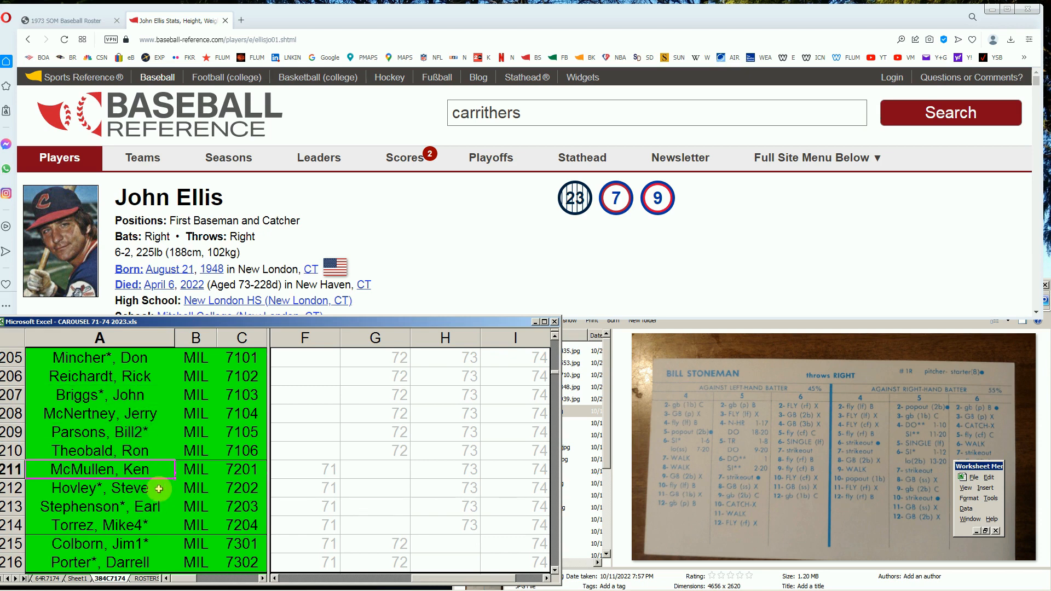
left_click(149, 527)
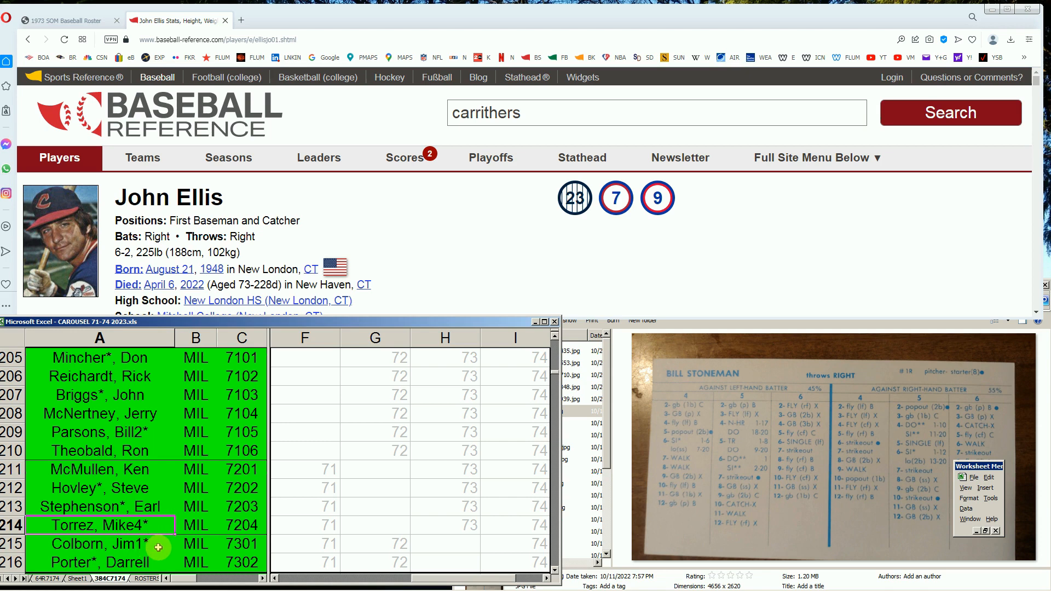
left_click(163, 434)
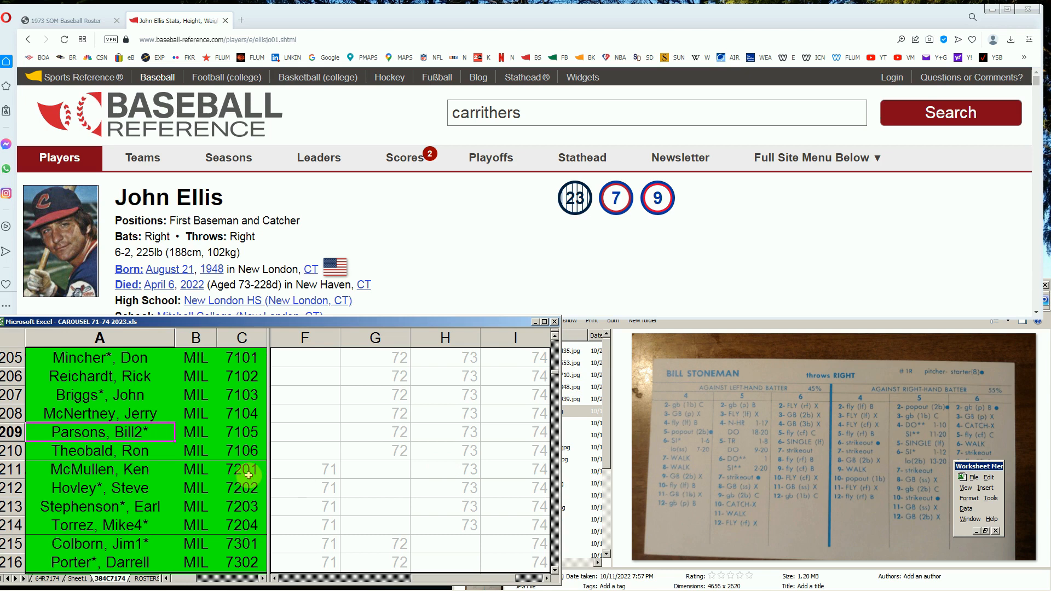
- Review the MIN roster in rows 217 to 228 and select Tom Murphy's row
key("Page_Down")
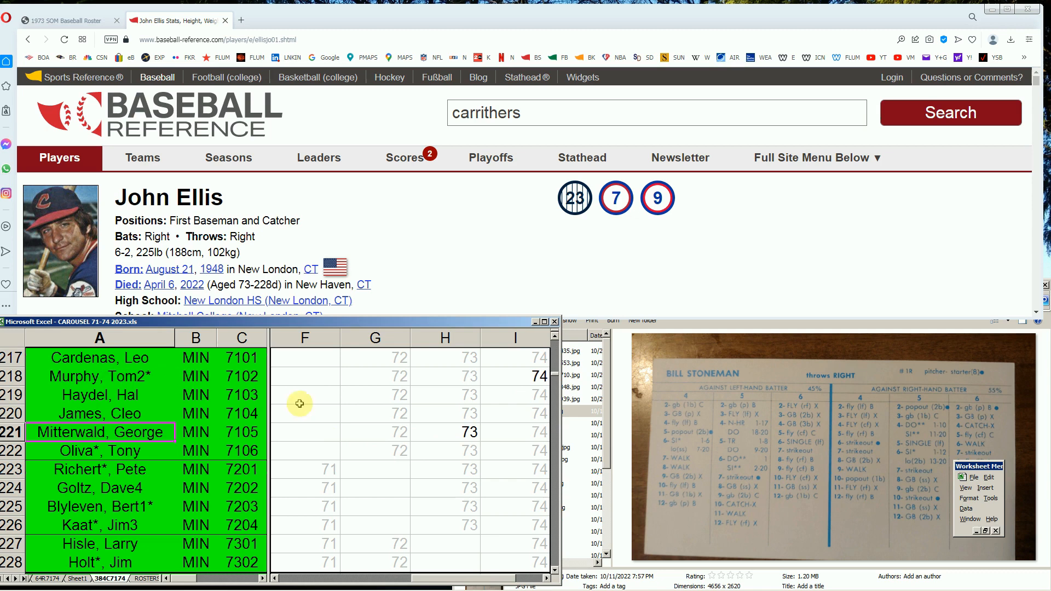
left_click(149, 378)
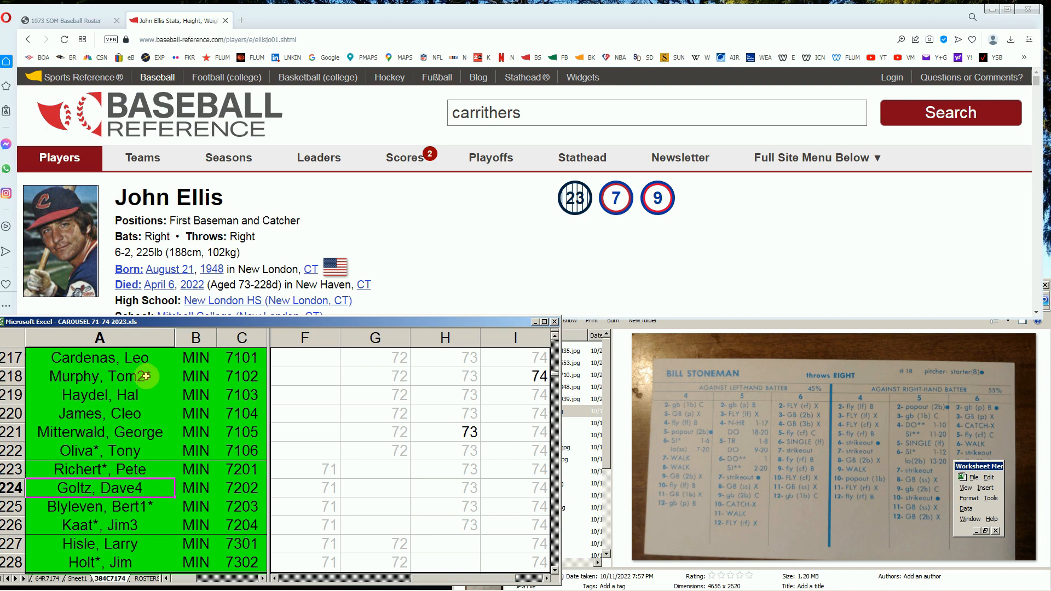
left_click(146, 376)
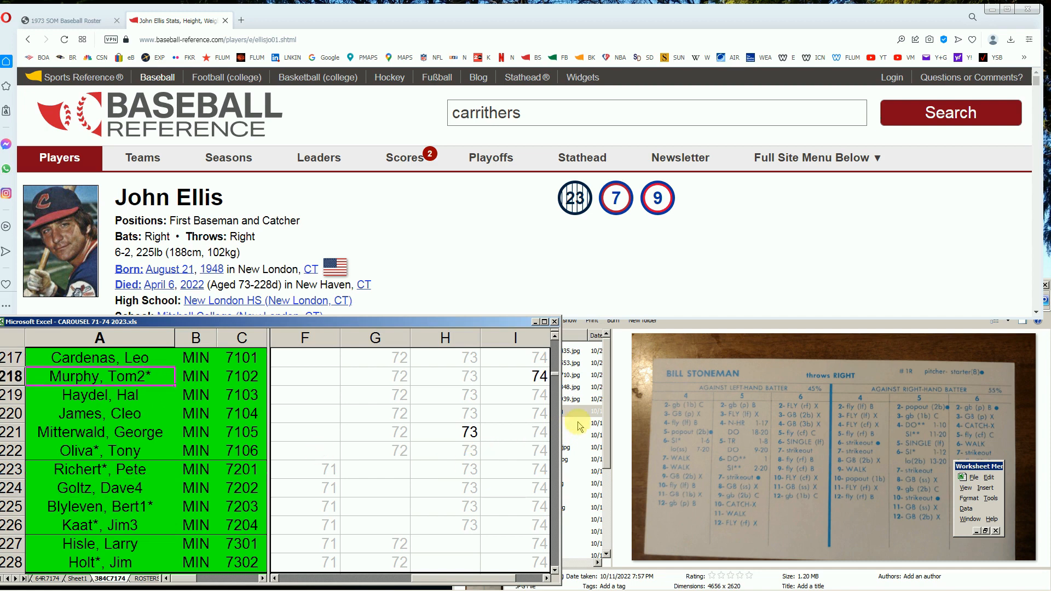
- Switch to the 7174 photo folder and preview the player cards of George Mitterwald and Tom Murphy
left_click(605, 401)
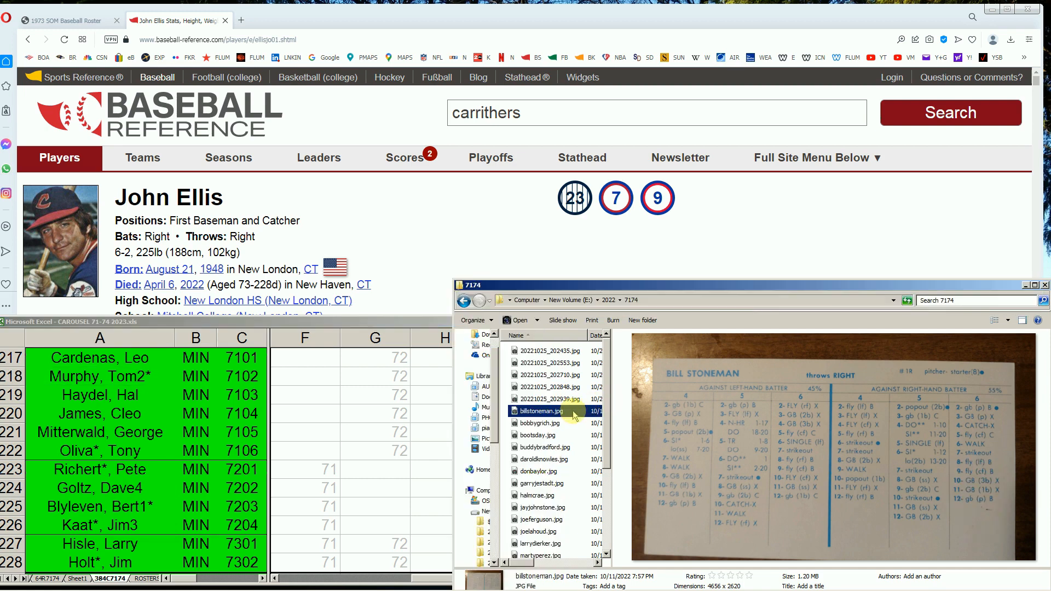
left_click(564, 352)
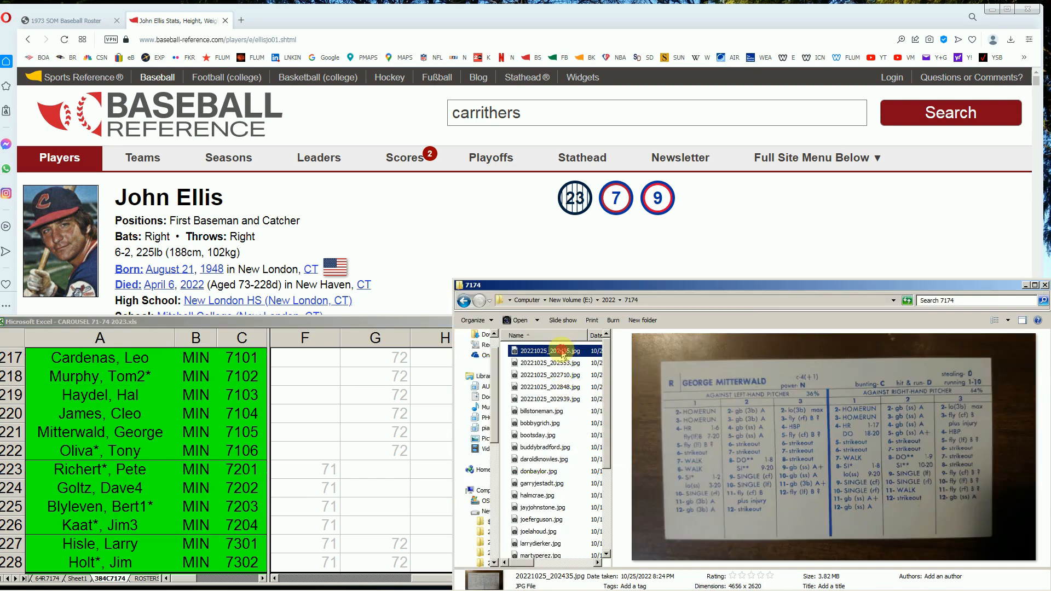
left_click(566, 362)
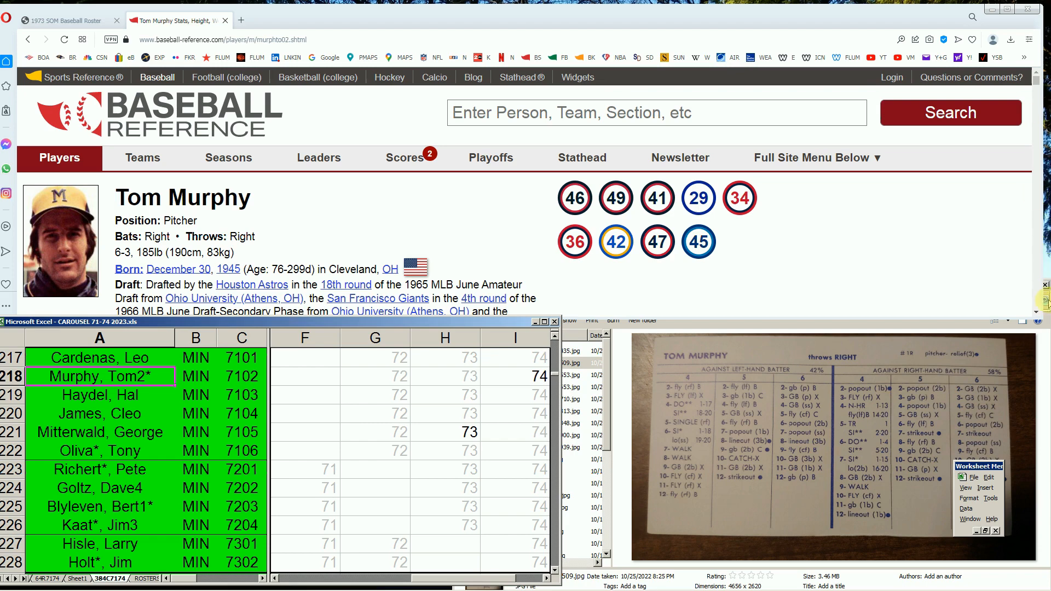
- Examine Tom Murphy's 1974 pitching season in his statistics table on Baseball Reference
left_click_drag(1038, 314, 1038, 315)
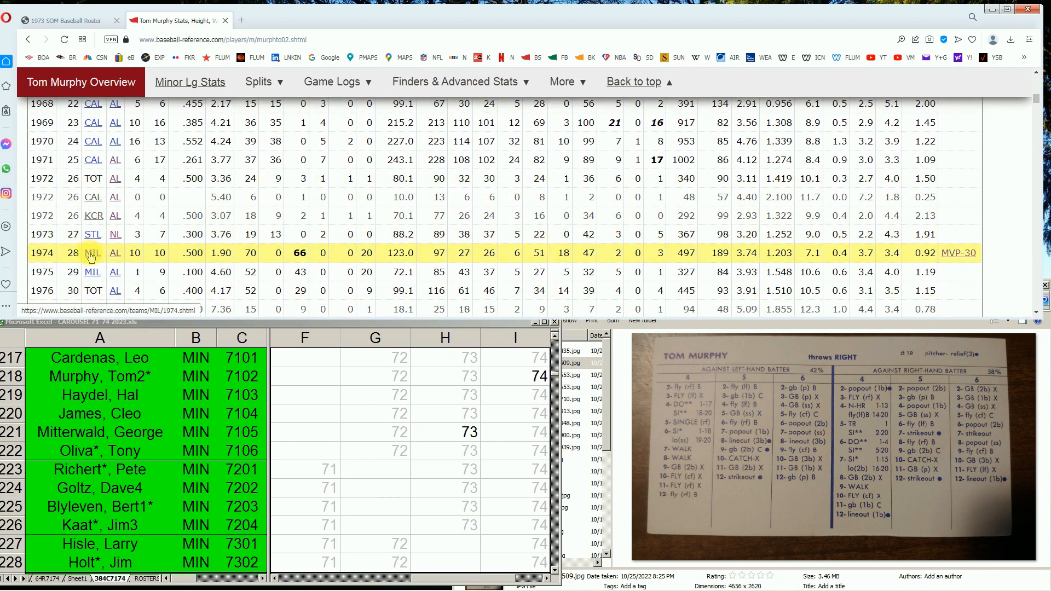
mouse_move(230, 257)
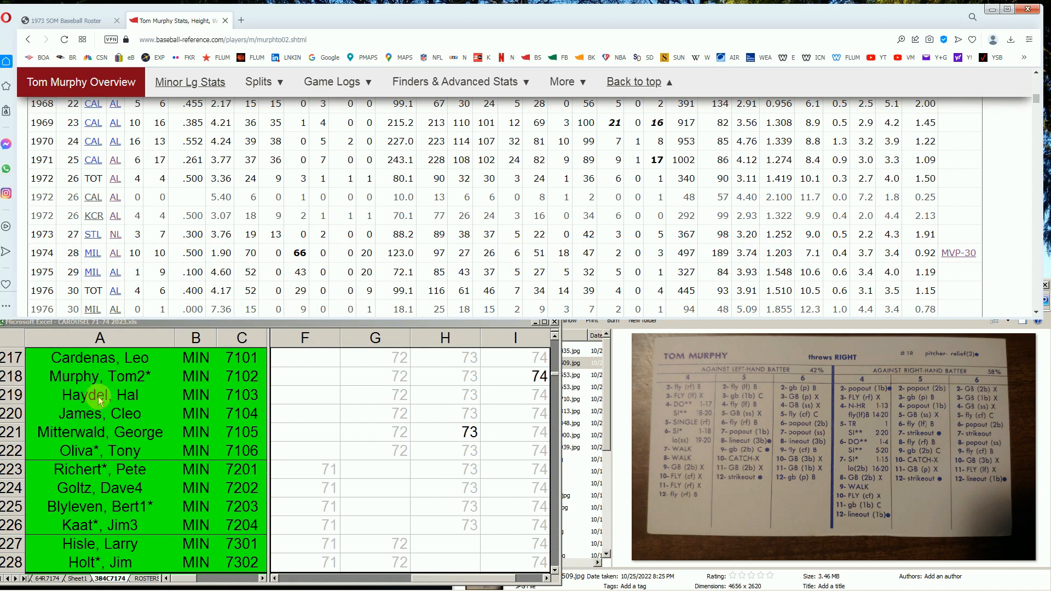
mouse_move(233, 166)
- Check Goltz's row and Mitterwald's 73 season in the MIN roster, and preview Mitterwald's card photo 20221025_202435.jpg
left_click(113, 489)
left_click(113, 488)
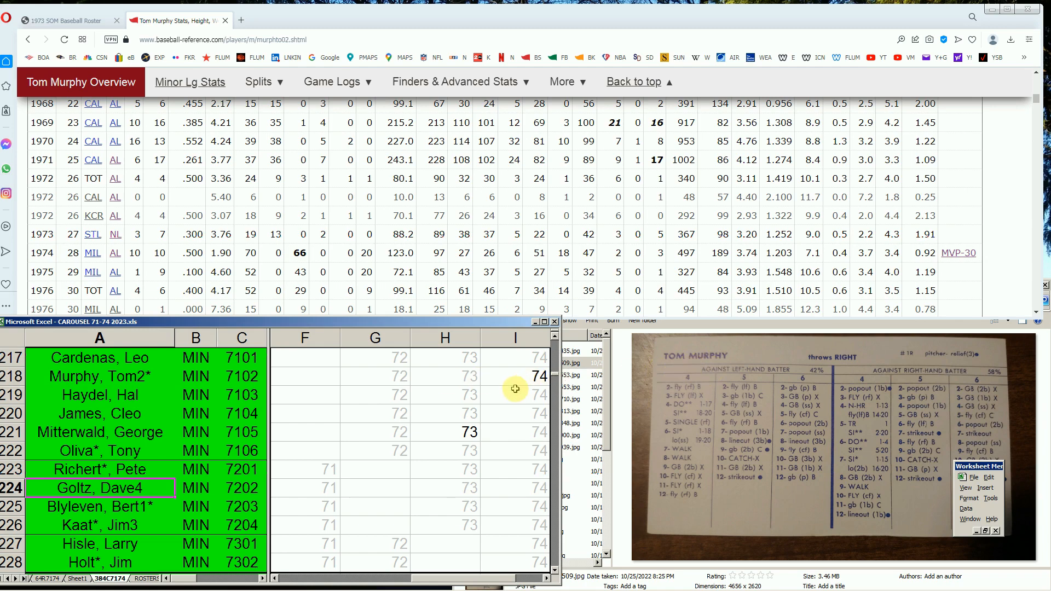
left_click(472, 435)
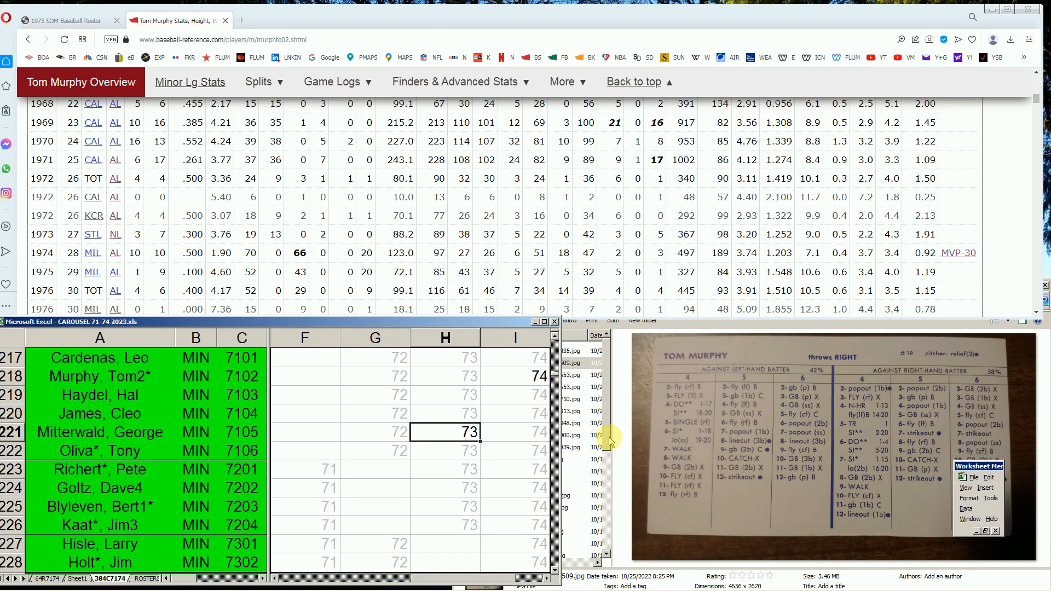
left_click(608, 436)
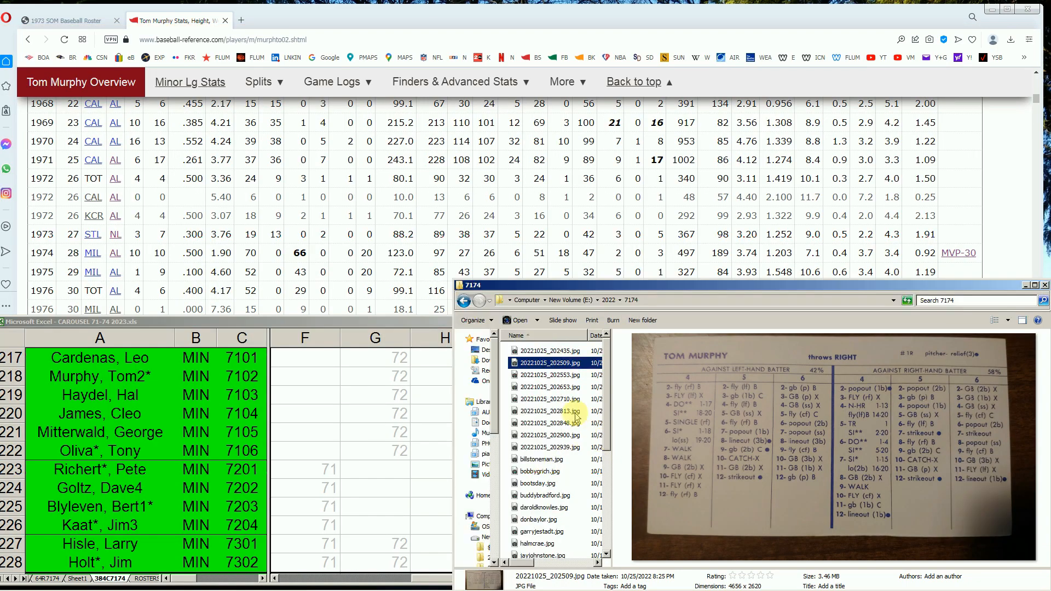
left_click(566, 351)
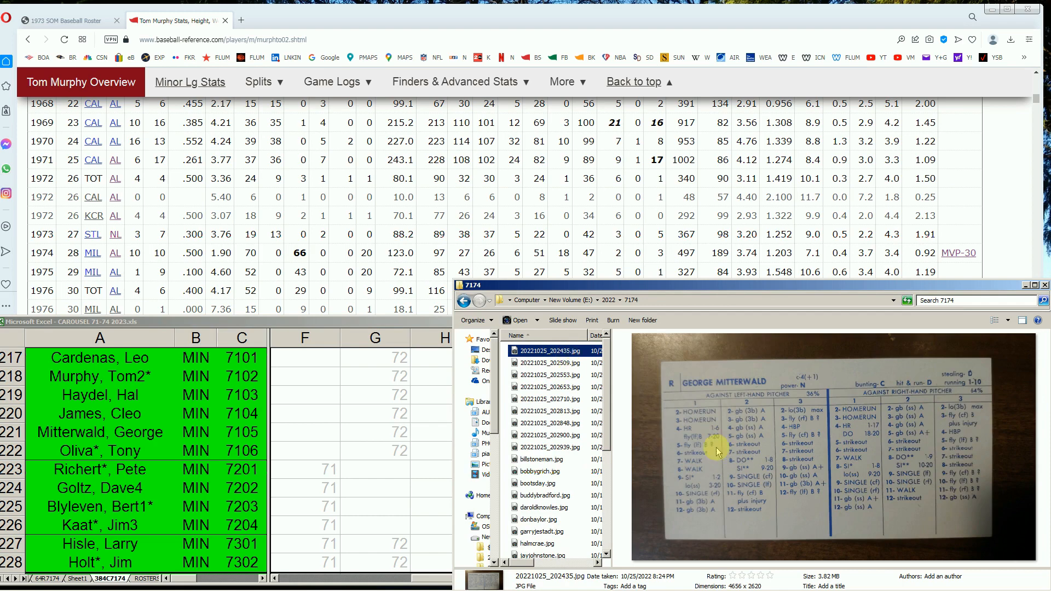
left_click(432, 322)
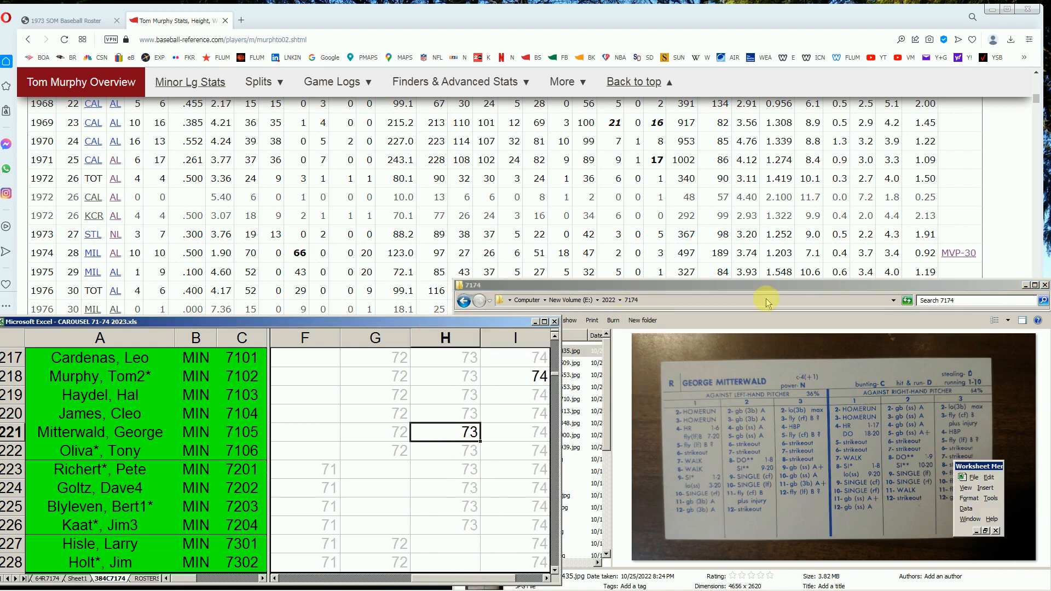
- Search Baseball Reference for "mitter", open George Mitterwald's page and examine his Standard Batting table
left_click_drag(1036, 97, 1036, 74)
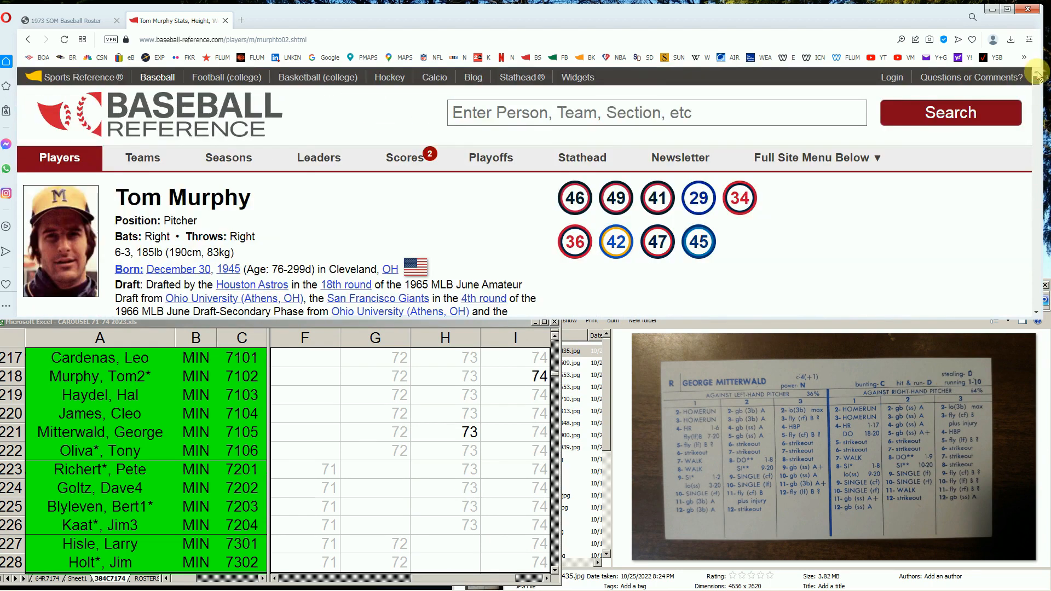
left_click(836, 115)
type("mitter")
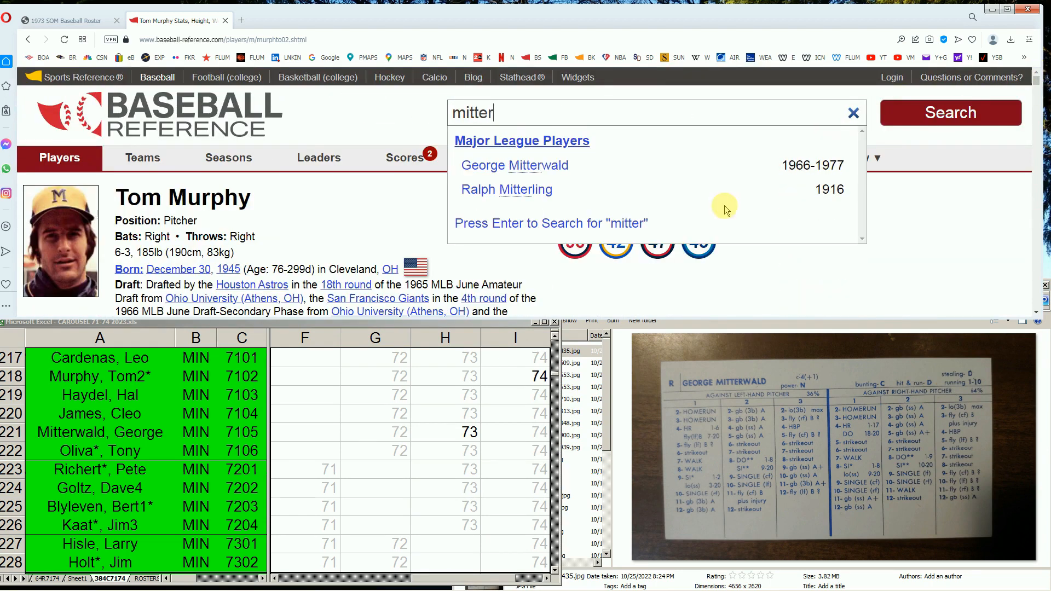
left_click(556, 166)
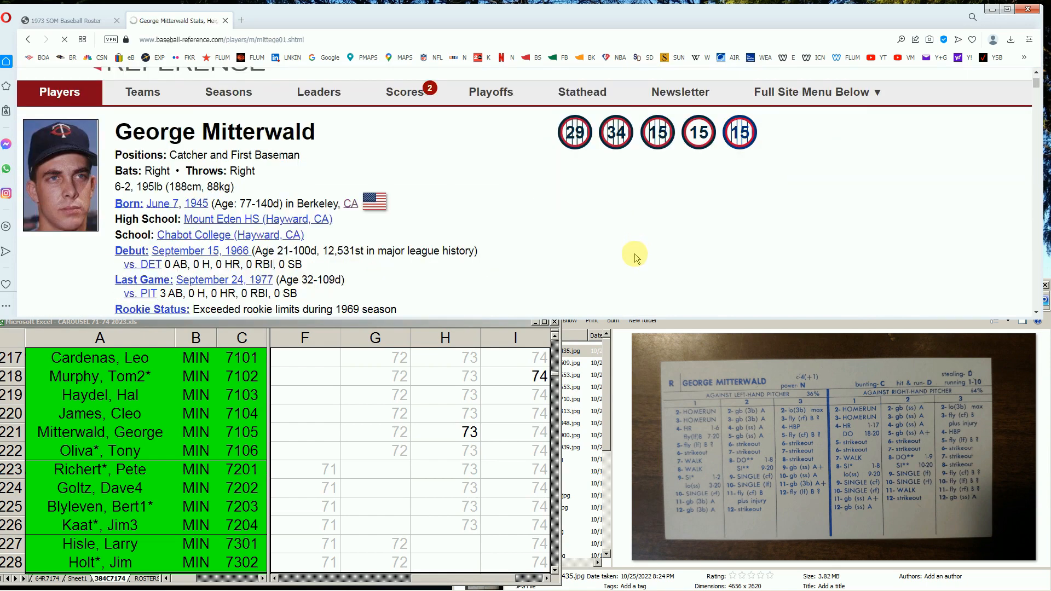
scroll(633, 253, "down", 10)
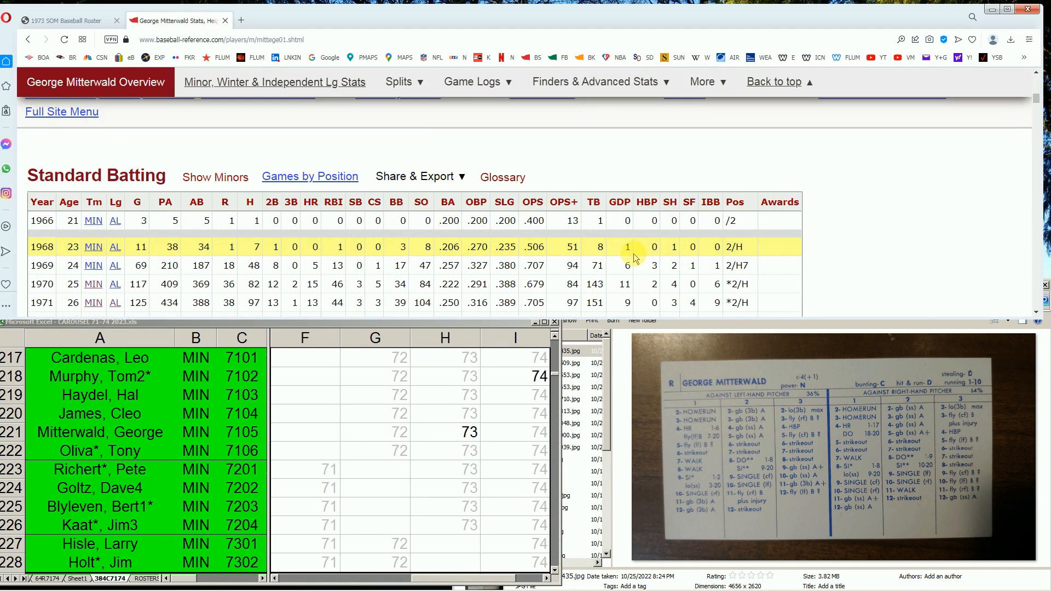
scroll(633, 258, "down", 1)
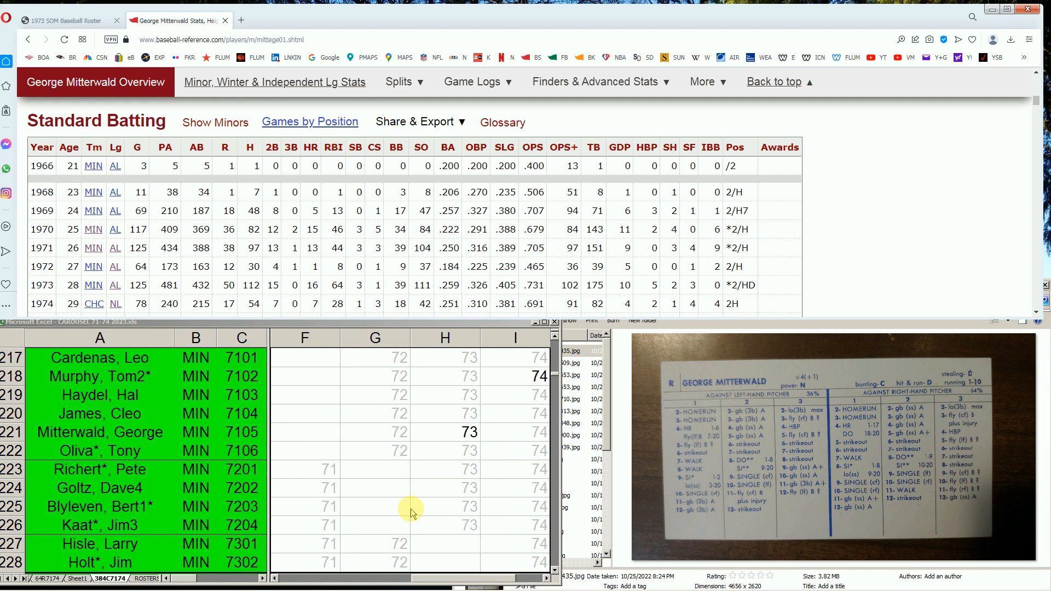
- Move from Mitterwald's entry to the NYM roster in rows 229 to 240 and preview Cy Acosta's card photo
left_click(155, 430)
left_click(155, 431)
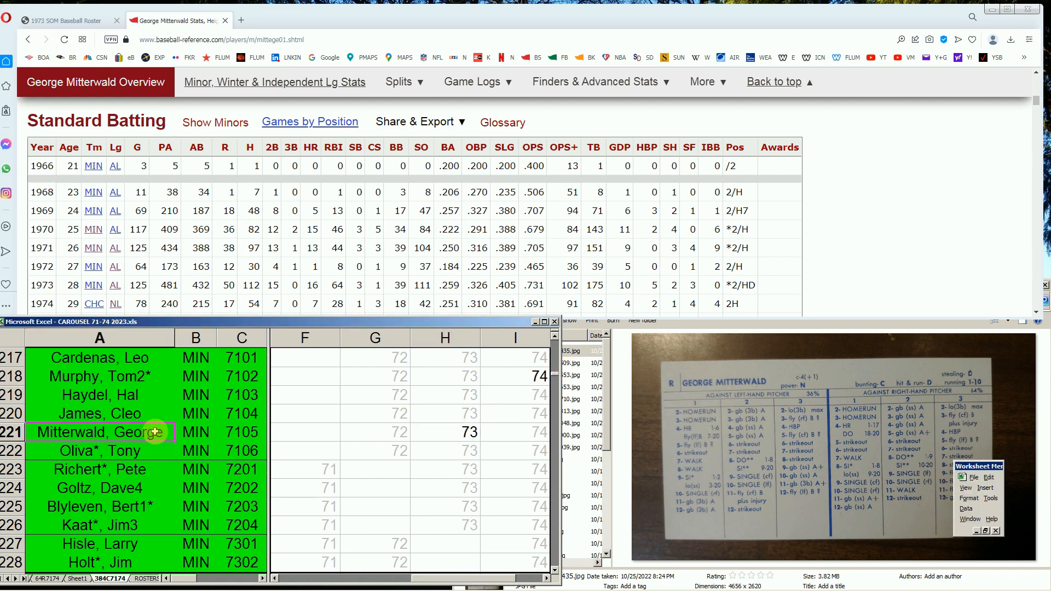
key("Page_Down")
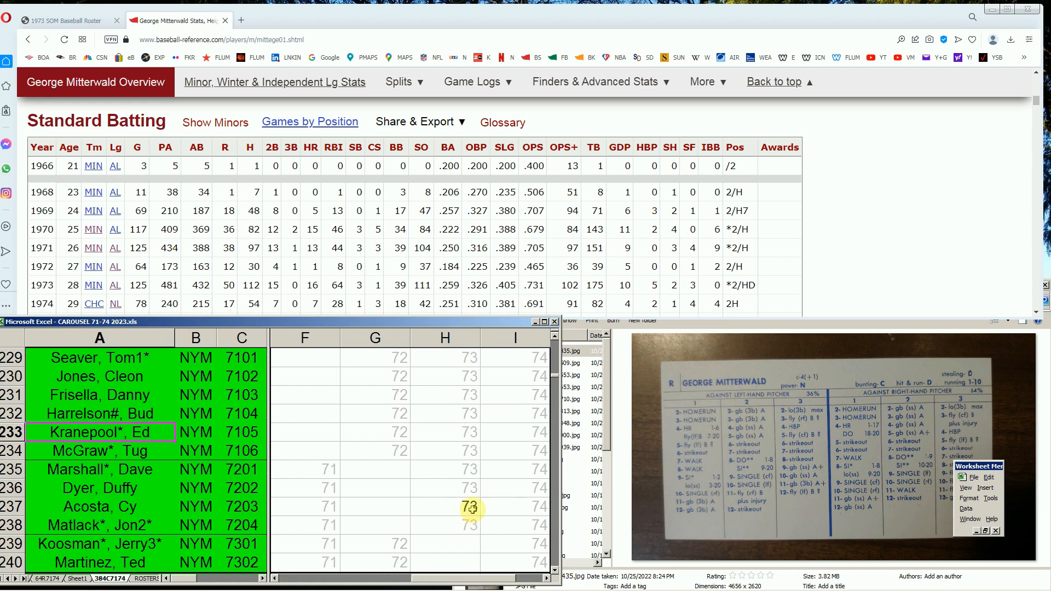
left_click(607, 442)
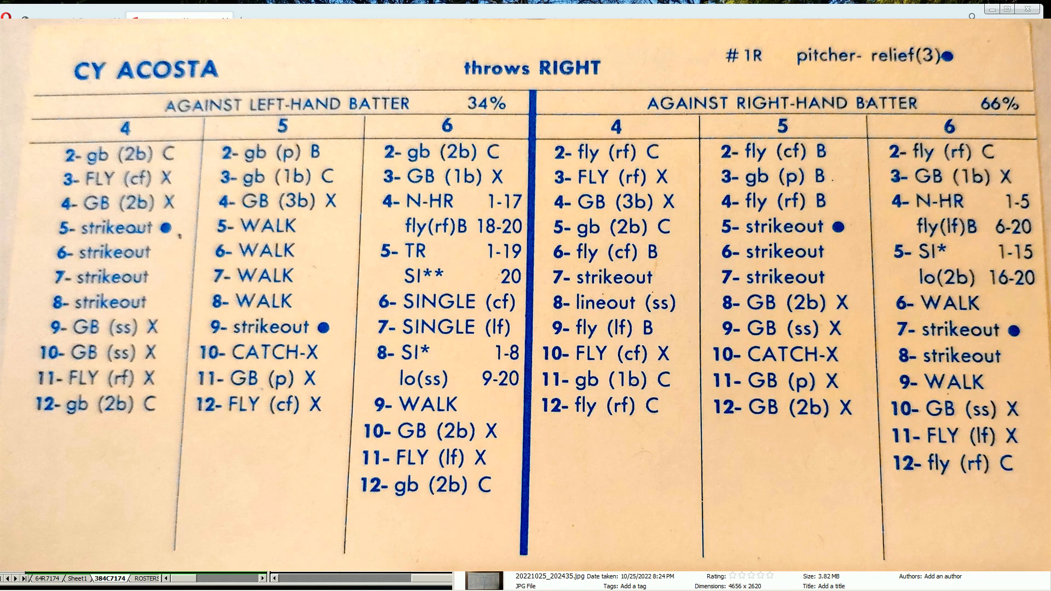
key("Down")
key("Down")
key("alt+Tab")
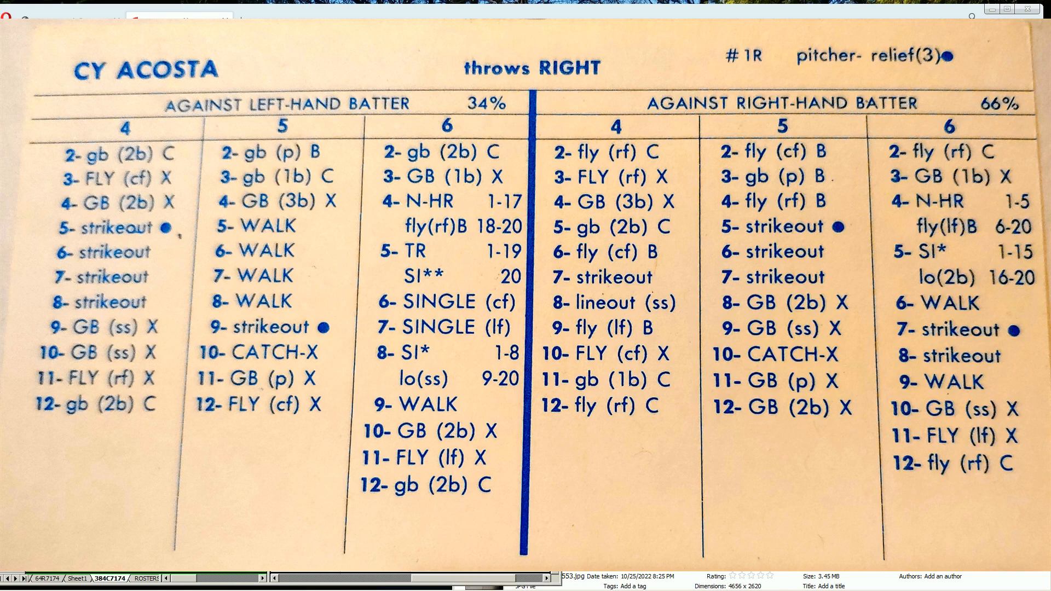
key("Escape")
- Search Baseball Reference for "cy acosta", open Cy Acosta's page and examine his Standard Pitching table
scroll(964, 87, "up", 5)
left_click(831, 108)
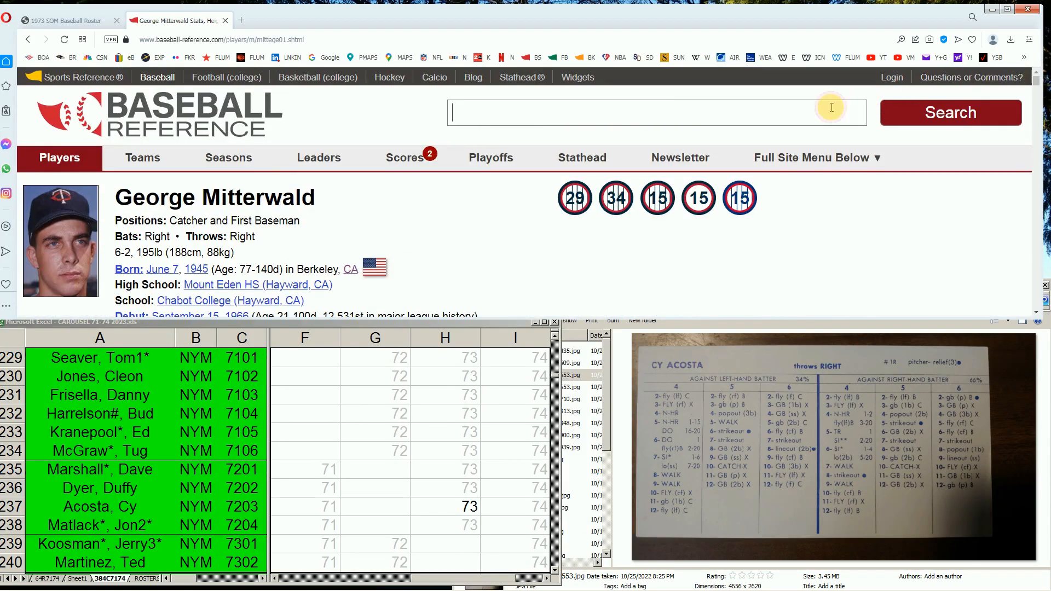
type("cy acosta")
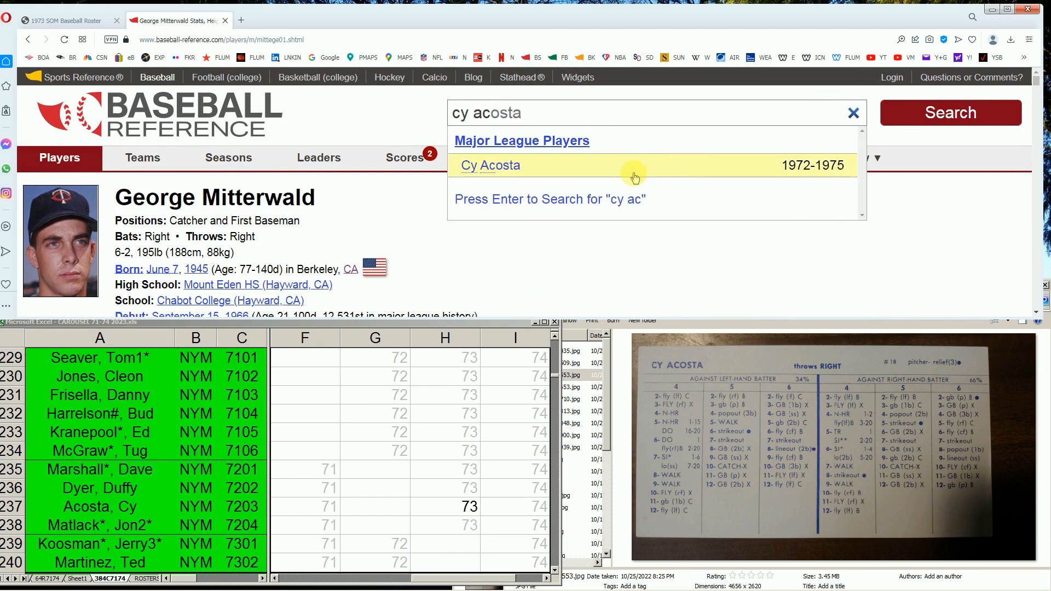
left_click(500, 165)
scroll(536, 225, "down", 3)
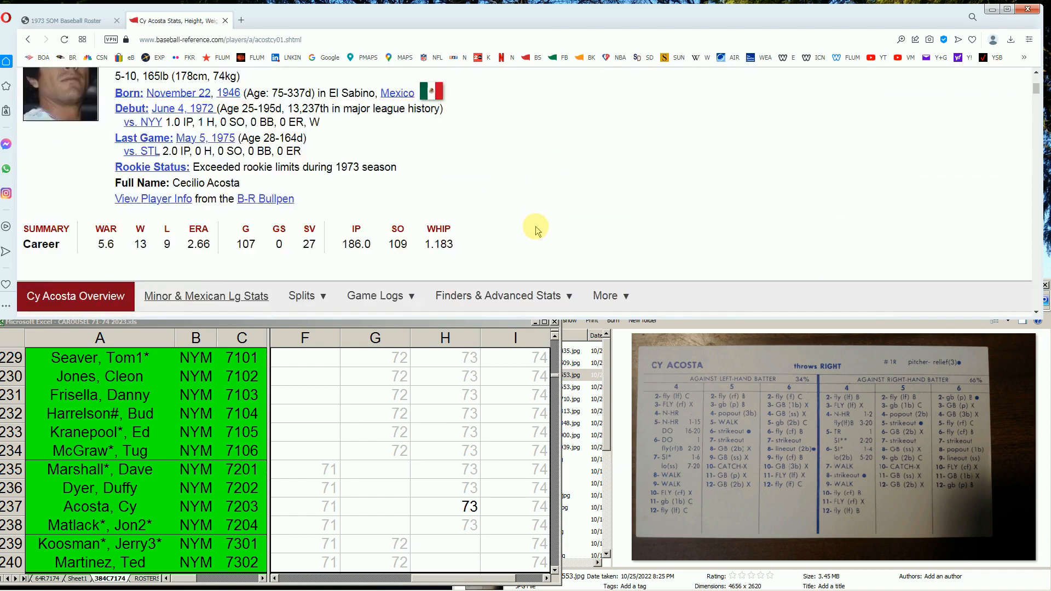
scroll(535, 225, "down", 10)
scroll(285, 313, "up", 3)
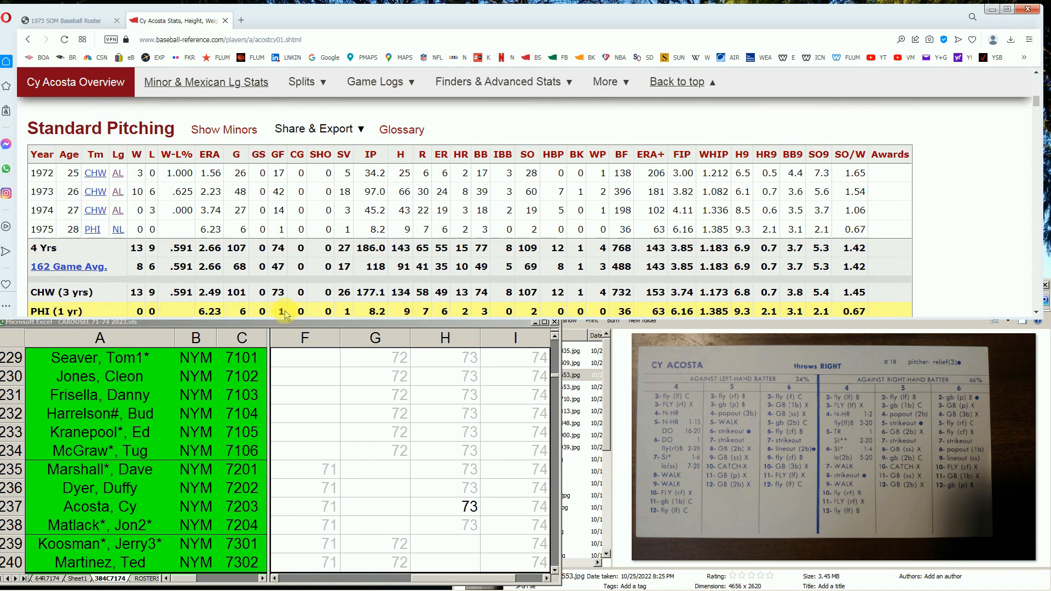
mouse_move(216, 176)
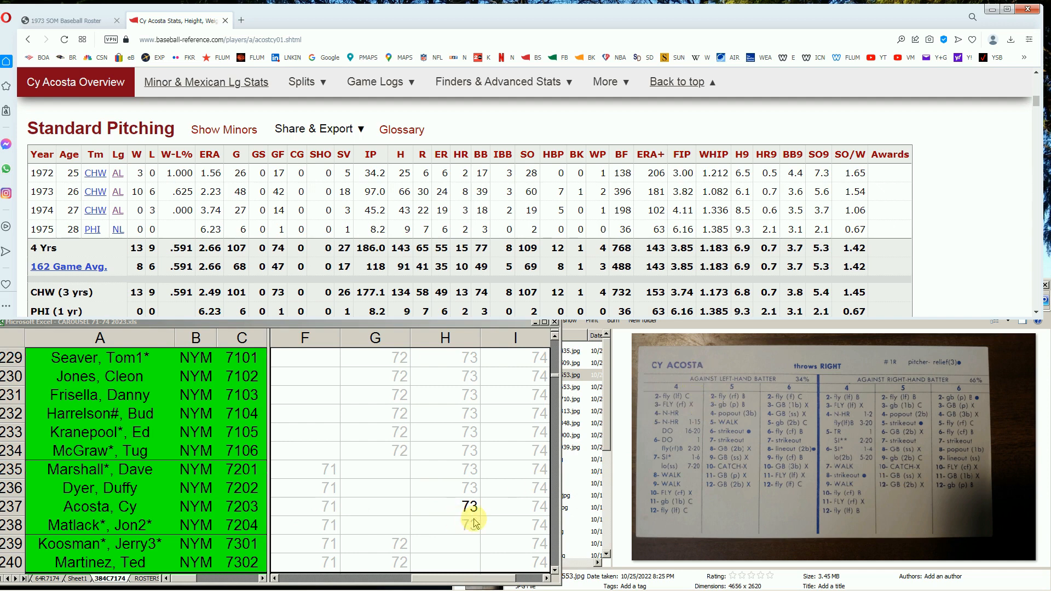
- Check Cy Acosta's team and season entries in row 237 of the NYM roster
left_click(195, 503)
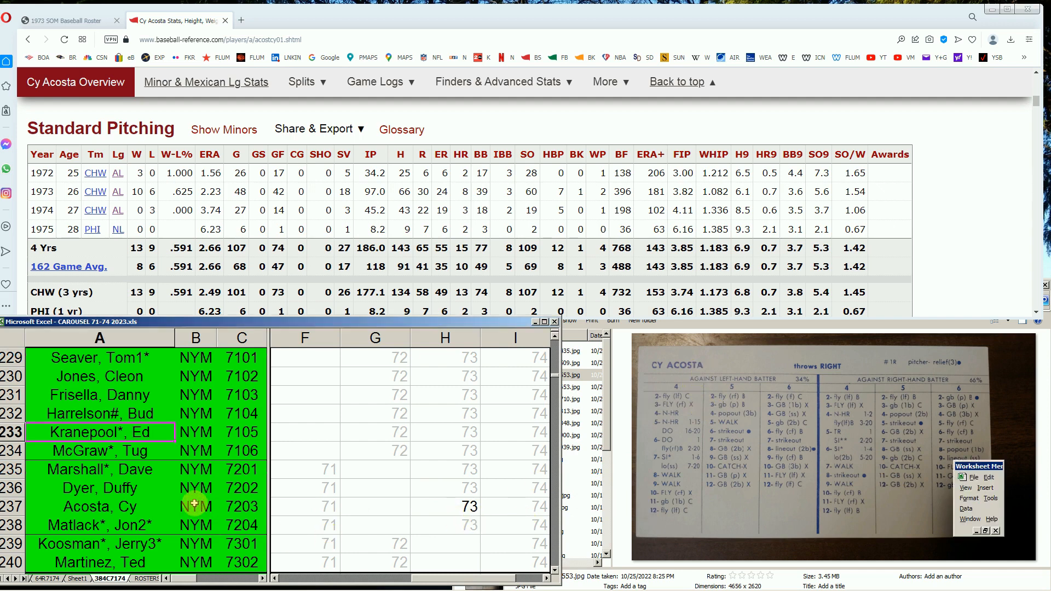
left_click(195, 504)
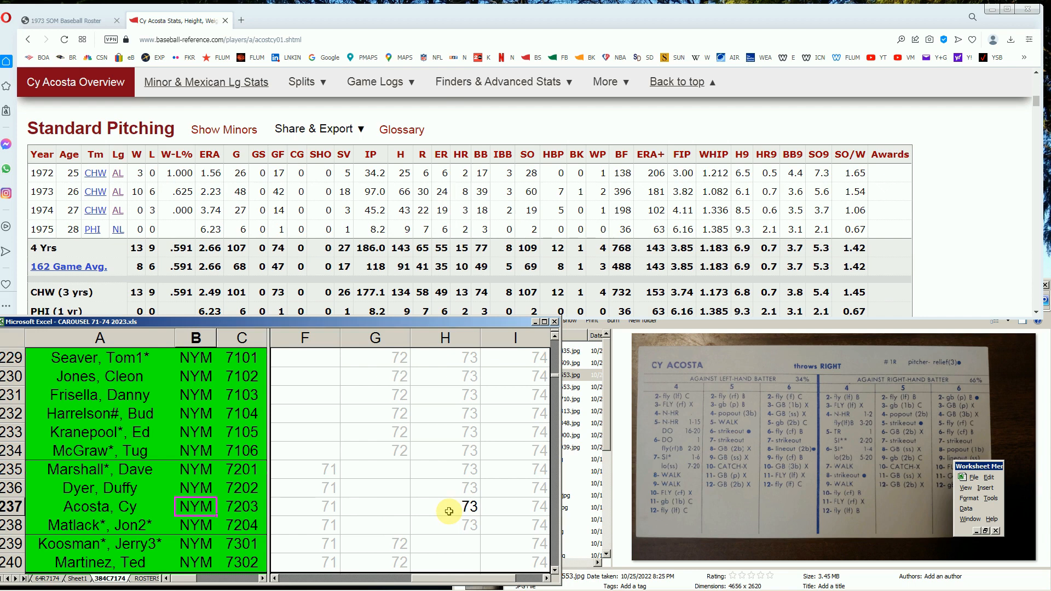
left_click(377, 510)
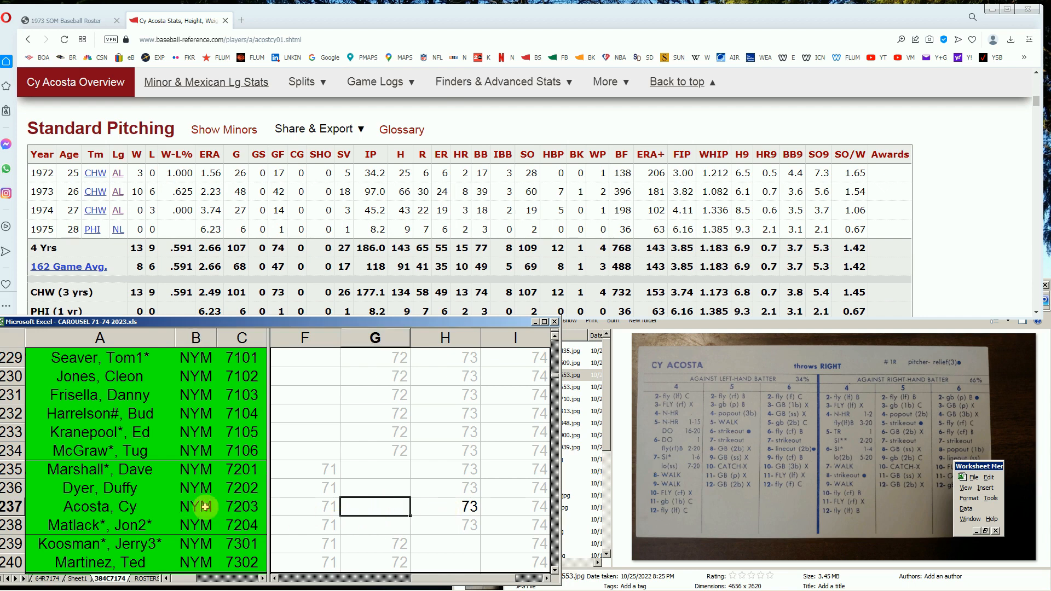
left_click(144, 504)
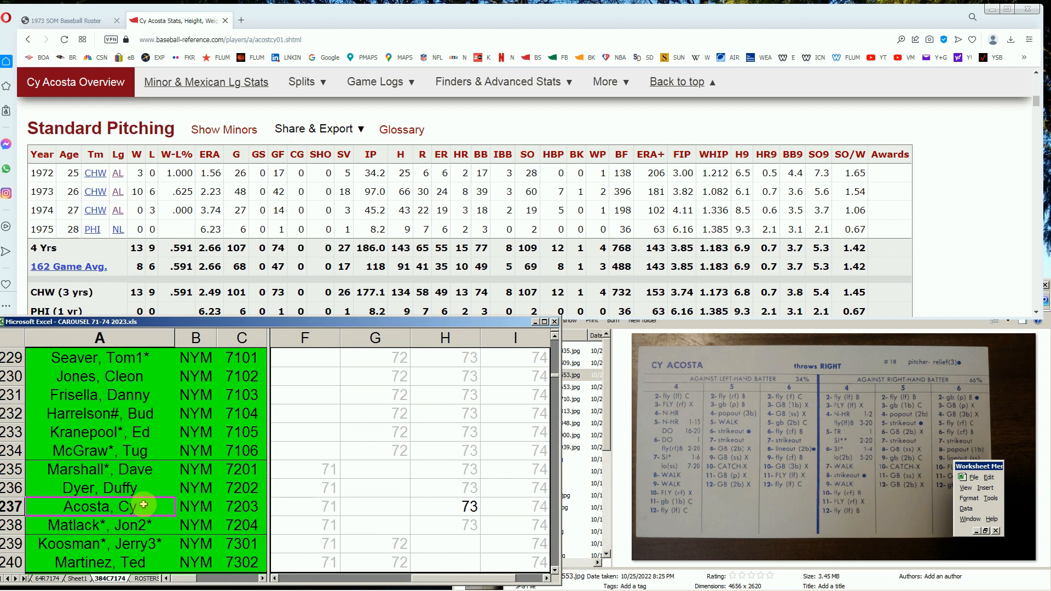
- Review the NYY roster in rows 241 to 252, move on to the OAK roster and preview Dick Green's card photo
key("Page_Down")
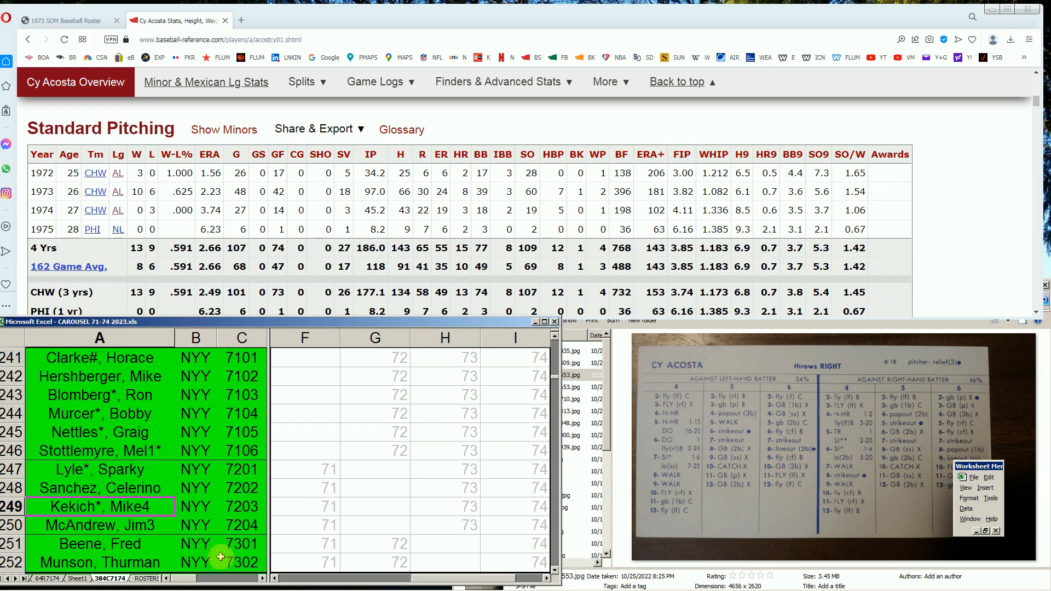
left_click(149, 434)
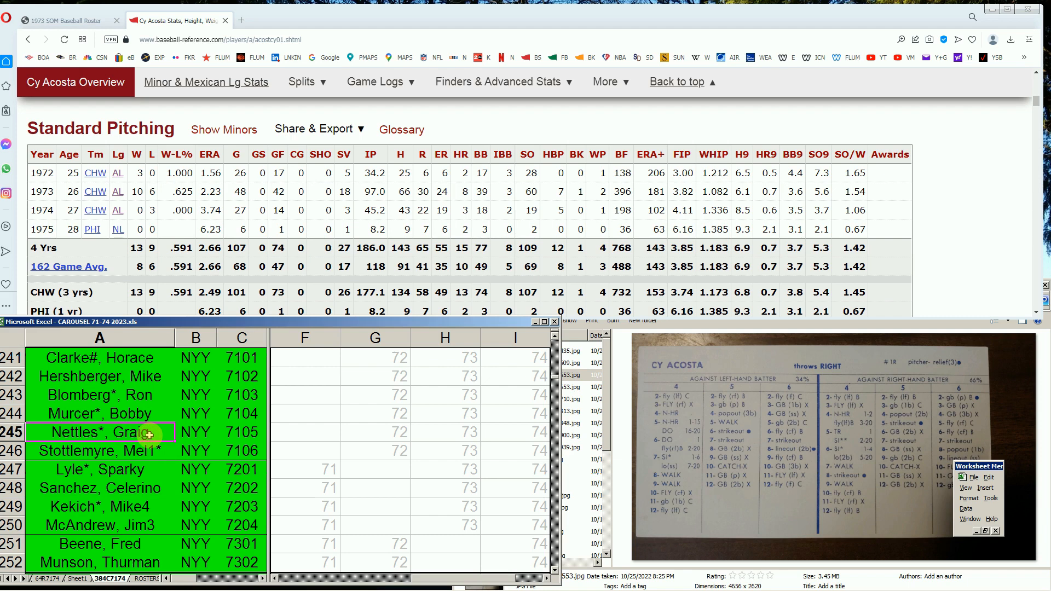
key("Page_Down")
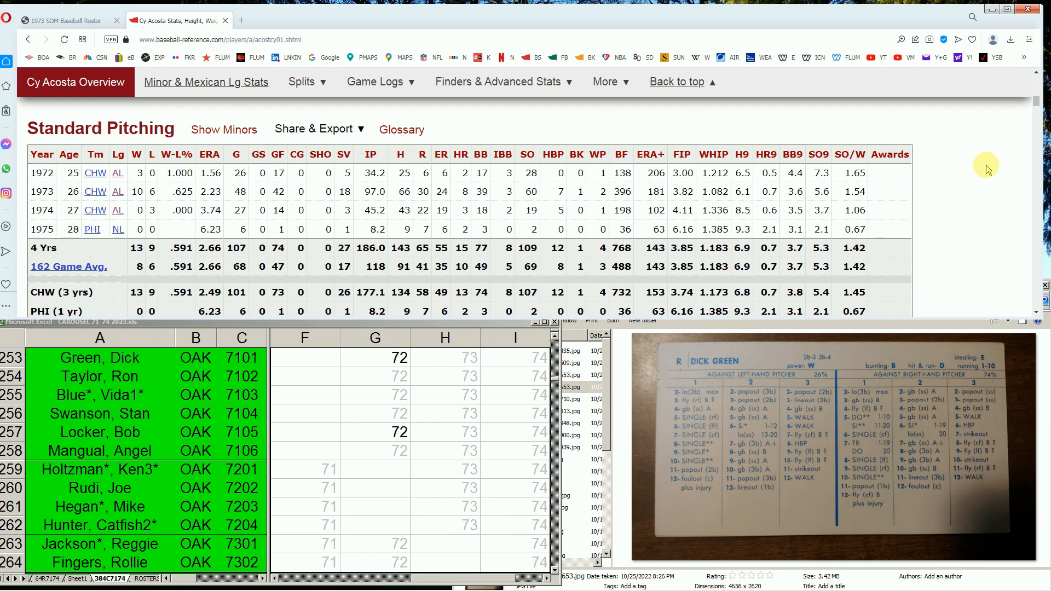
- Search Baseball Reference for "dick green", open Dick Green's page and examine his 1971 to 1974 seasons in Standard Batting
left_click_drag(1035, 106, 1034, 79)
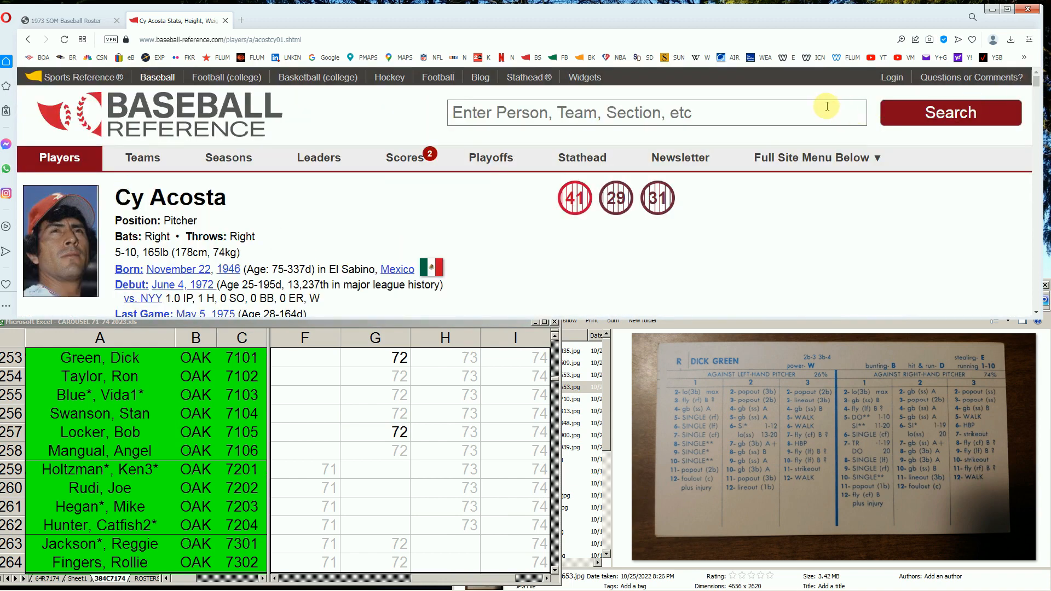
type("dick green")
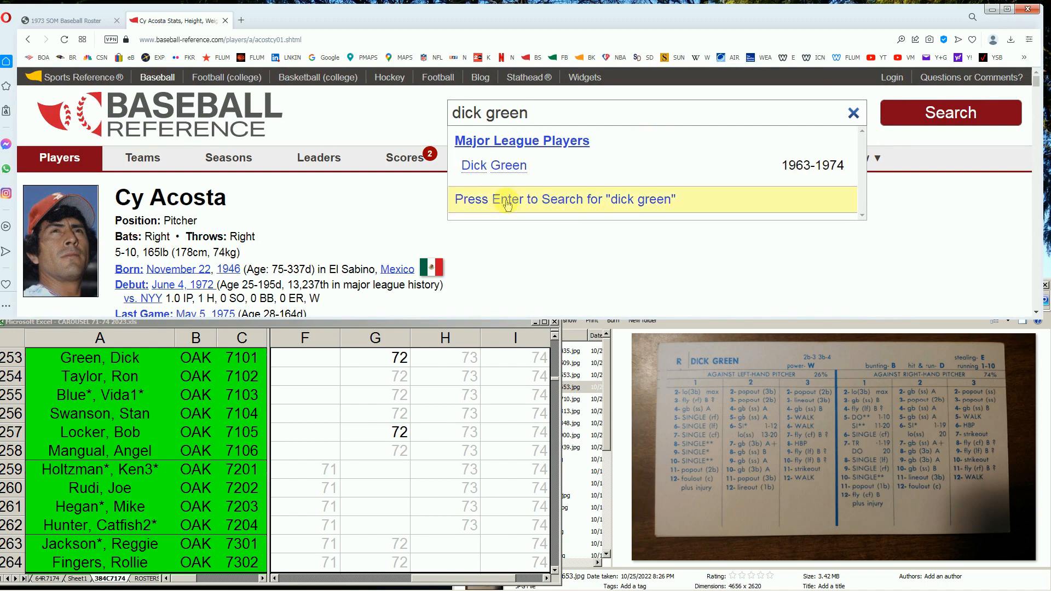
left_click(523, 171)
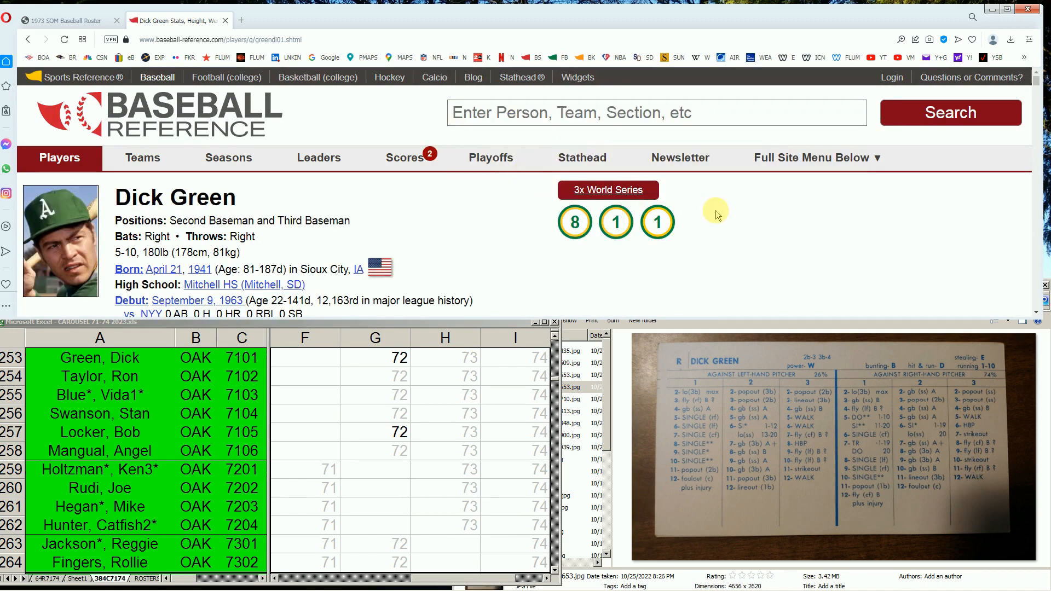
scroll(714, 210, "down", 3)
scroll(733, 212, "down", 4)
scroll(777, 202, "down", 1)
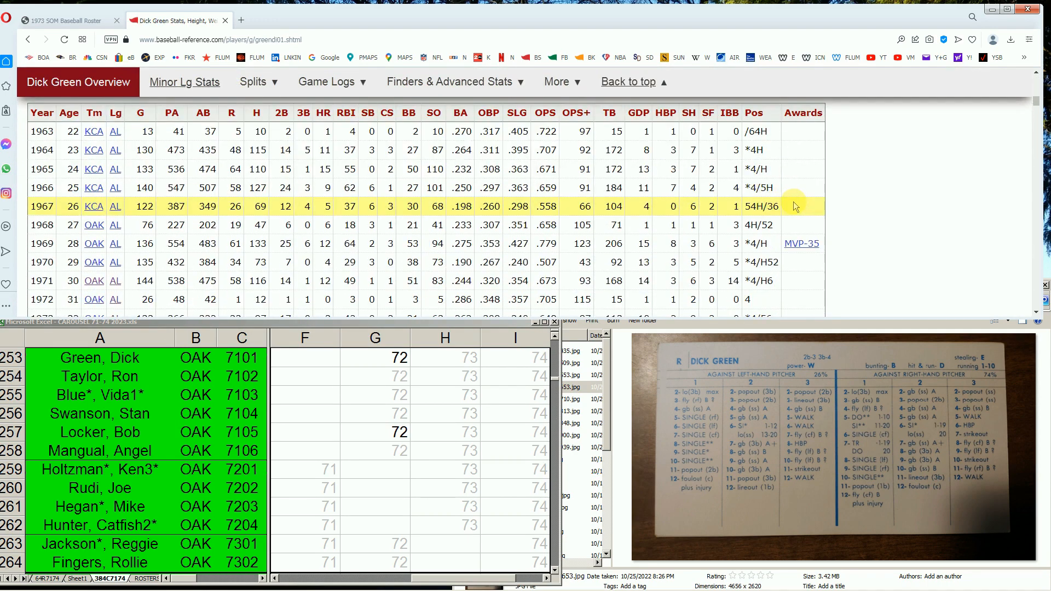
scroll(794, 201, "down", 3)
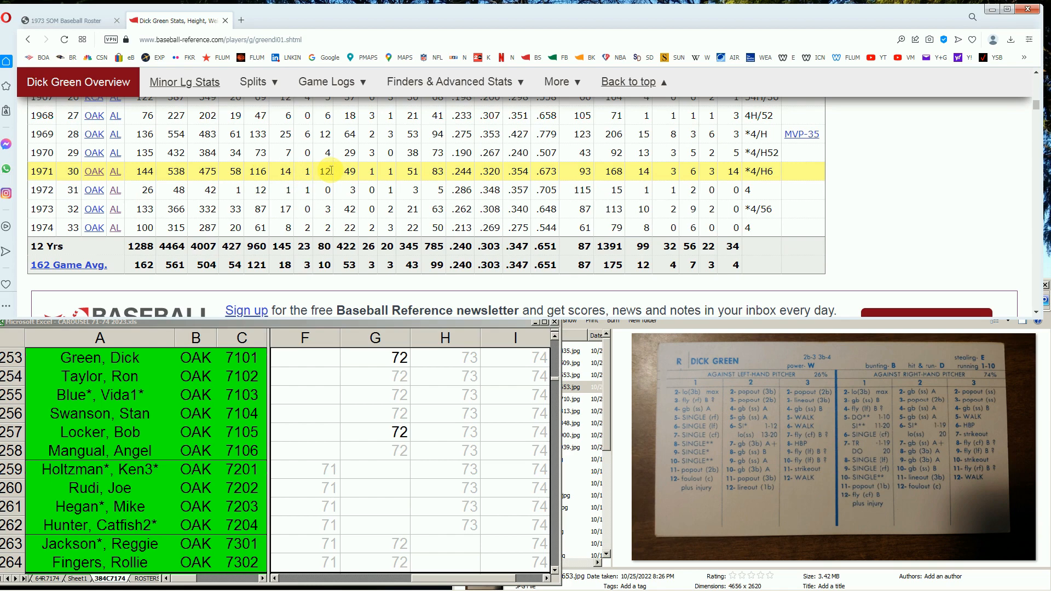
scroll(331, 170, "up", 3)
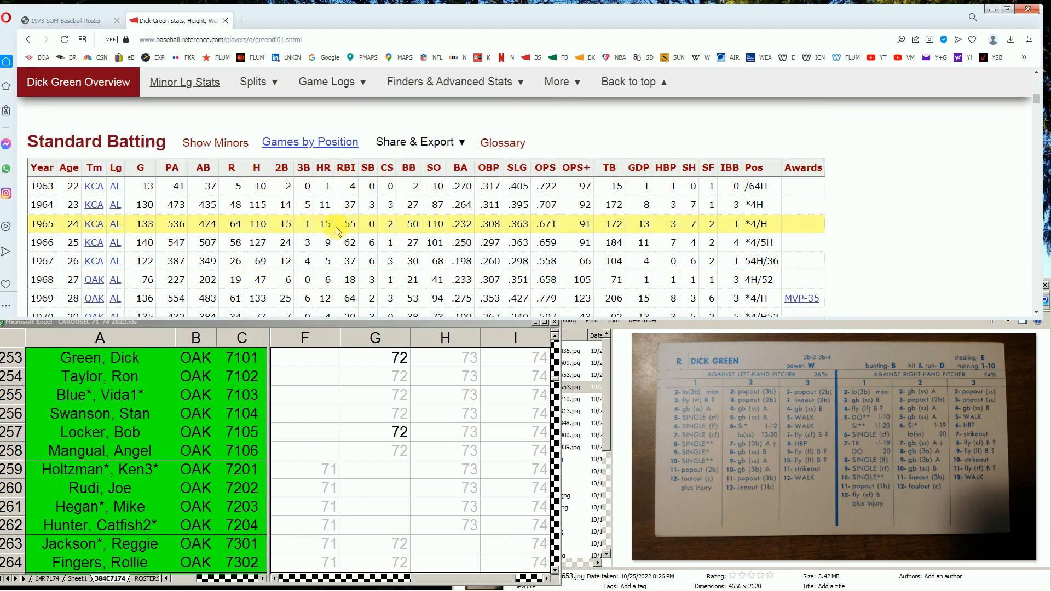
scroll(335, 233, "down", 3)
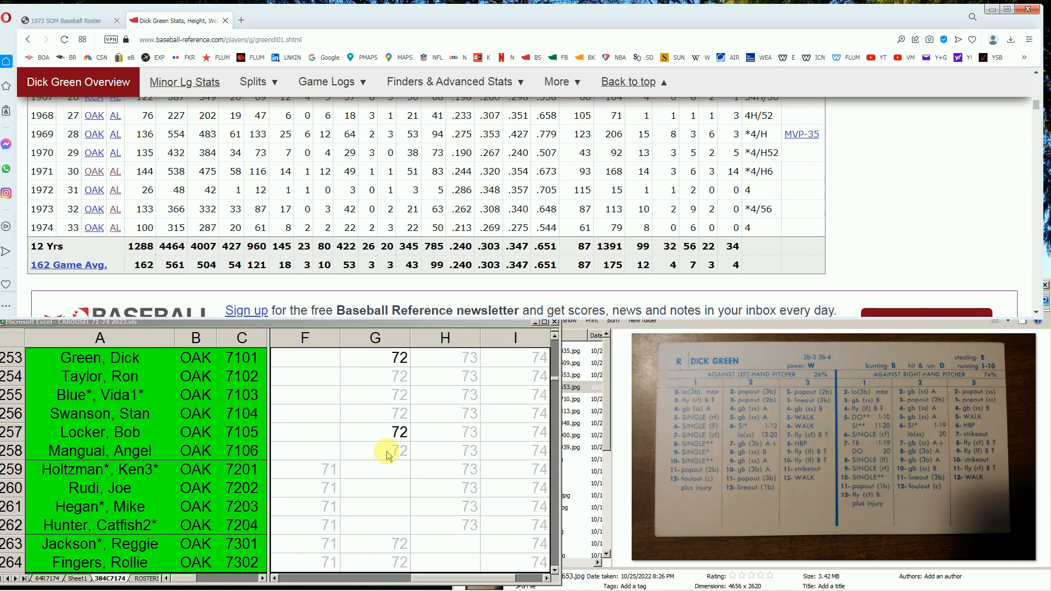
- Check Bob Locker's 72 entry in the OAK roster, and compare his 1971 and 1972 pitching seasons on his Baseball Reference page
left_click(396, 432)
left_click(400, 433)
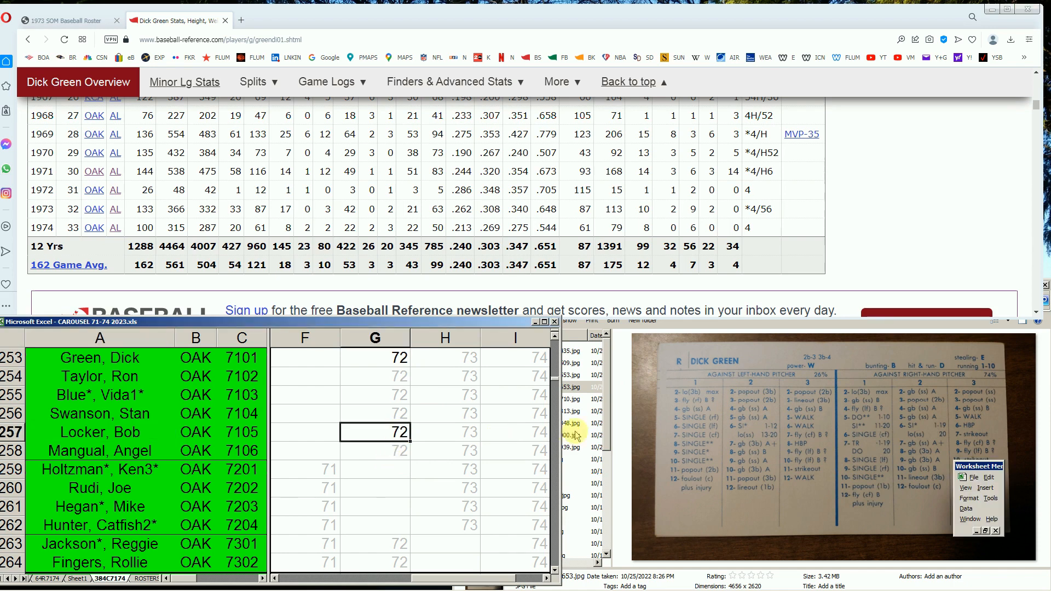
left_click_drag(1036, 104, 1031, 77)
left_click(629, 112)
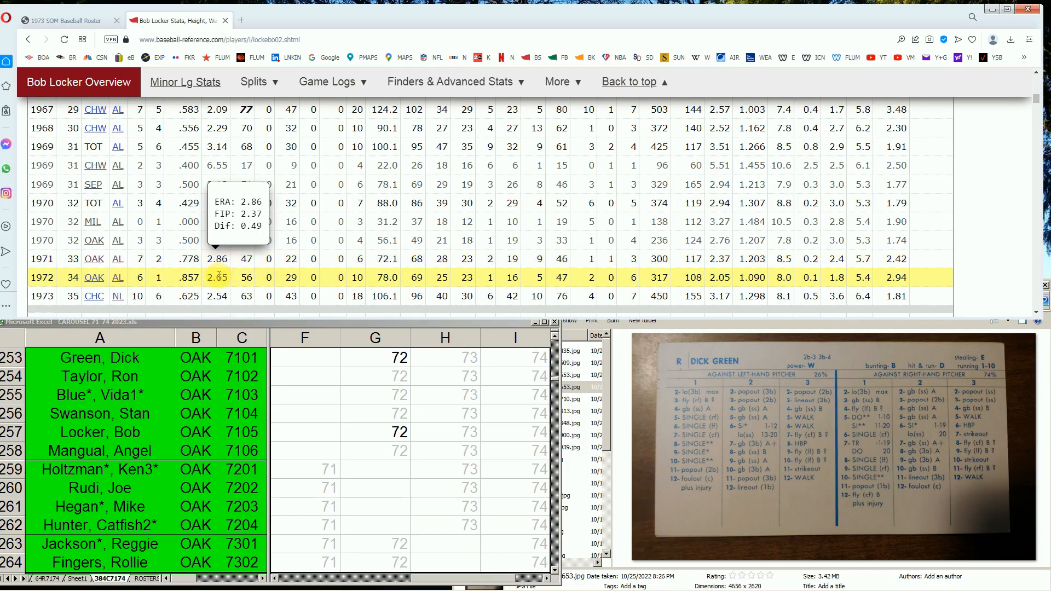
left_click(224, 262)
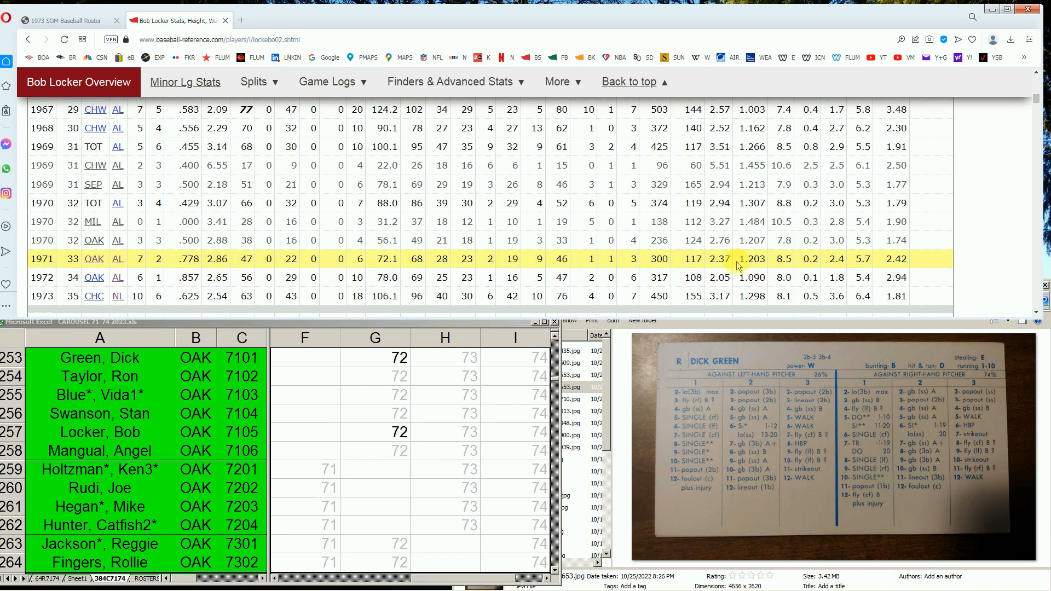
left_click(745, 276)
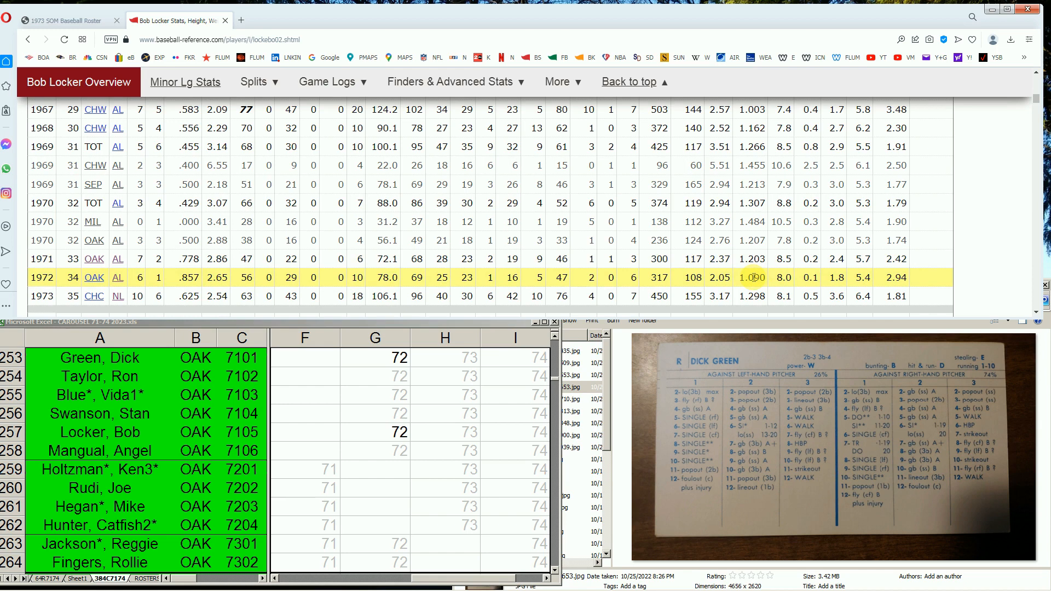
- Preview Bob Locker's card photo 20221025_202710.jpg in the 7174 folder and return to the workbook and his statistics page
left_click(602, 387)
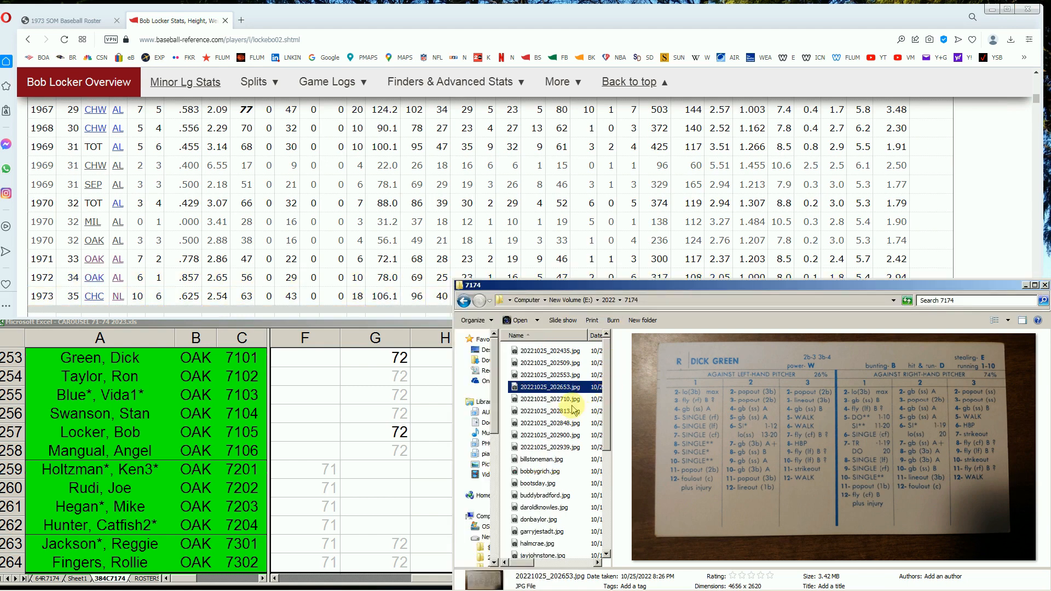
left_click(573, 399)
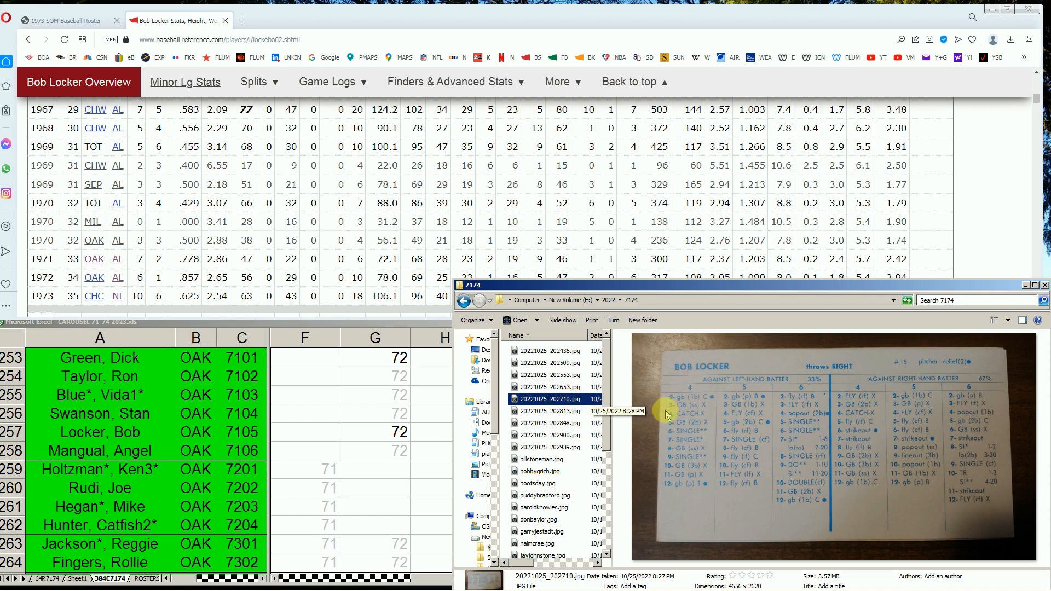
left_click(416, 323)
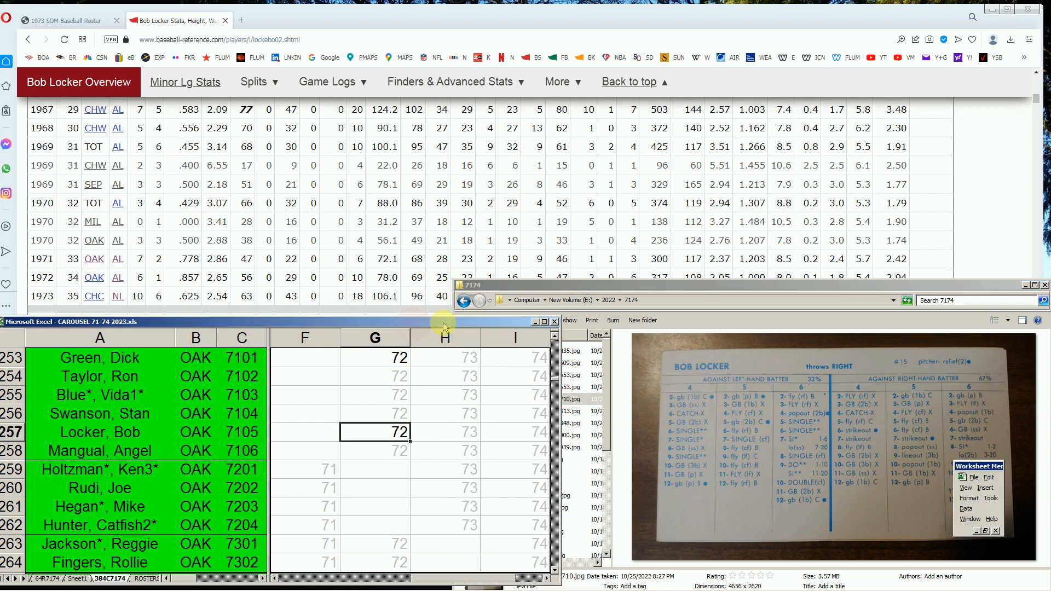
left_click(1022, 230)
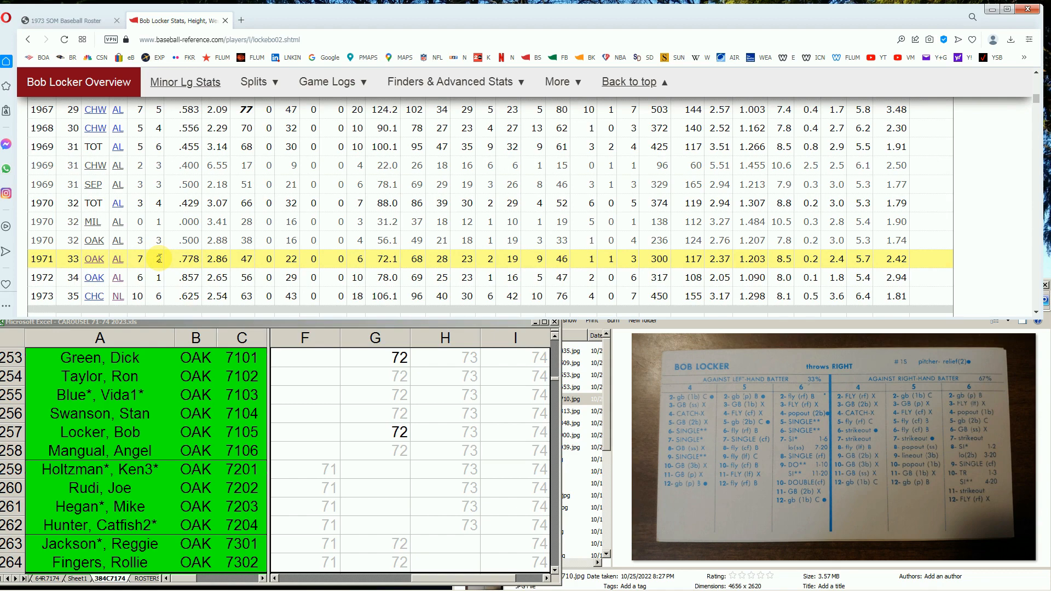
- Open Bob Locker's 1971 pitching splits and examine the Platoon Splits against right-handed and left-handed batters
left_click_drag(1038, 105, 1036, 96)
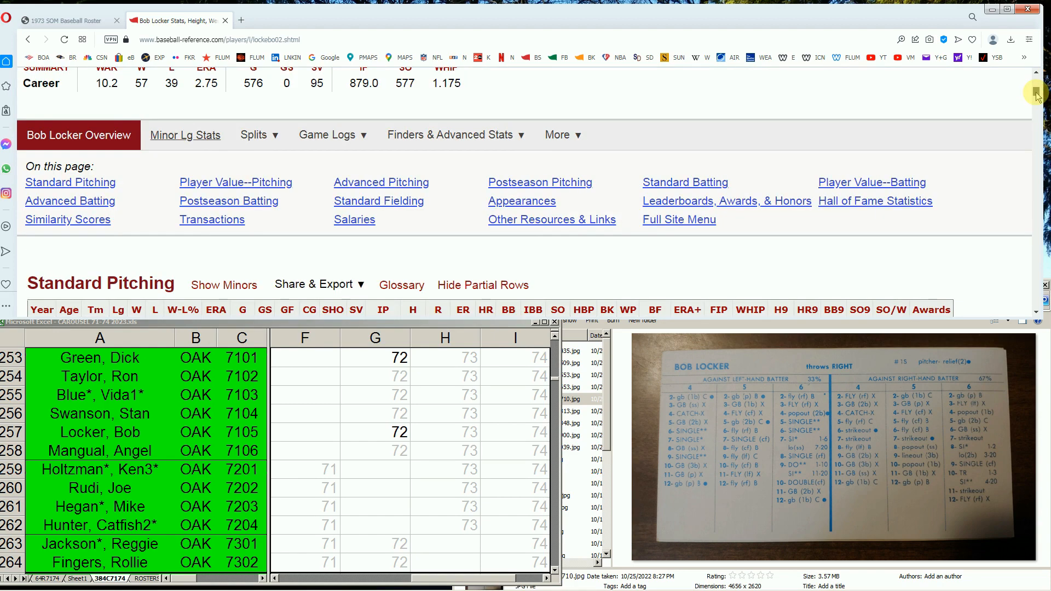
mouse_move(263, 136)
left_click(404, 193)
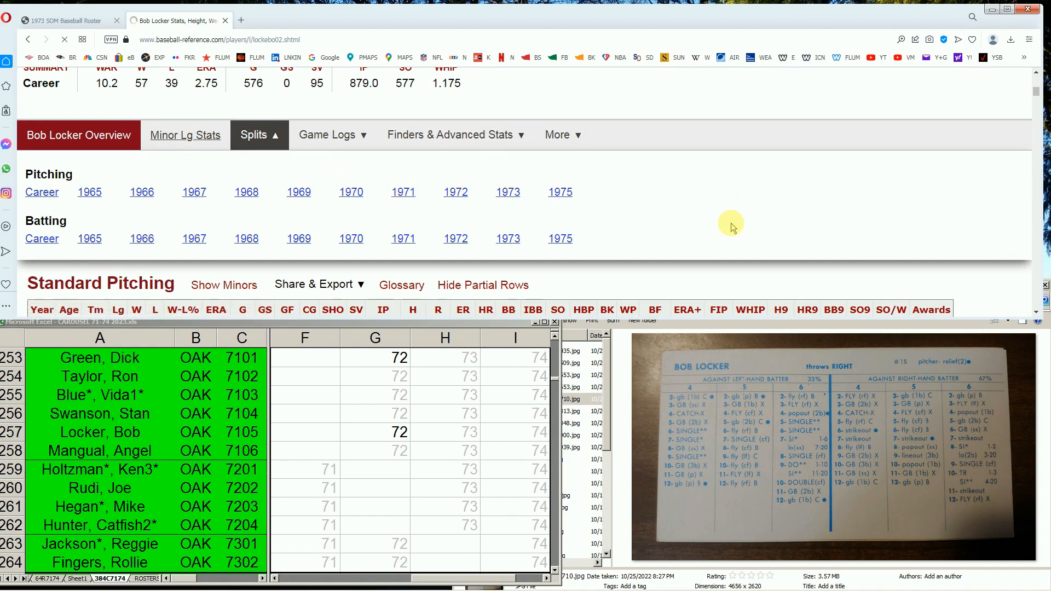
scroll(732, 227, "down", 3)
scroll(731, 225, "down", 1)
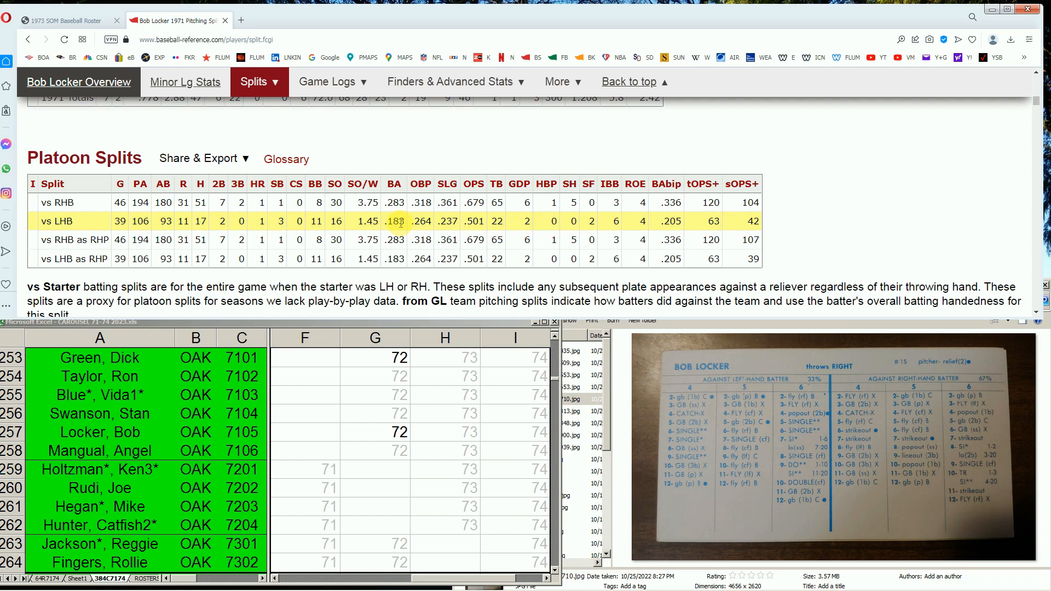
- Open Bob Locker's 1972 pitching splits and examine the season totals and Platoon Splits against right-handed and left-handed batters
scroll(401, 225, "up", 10)
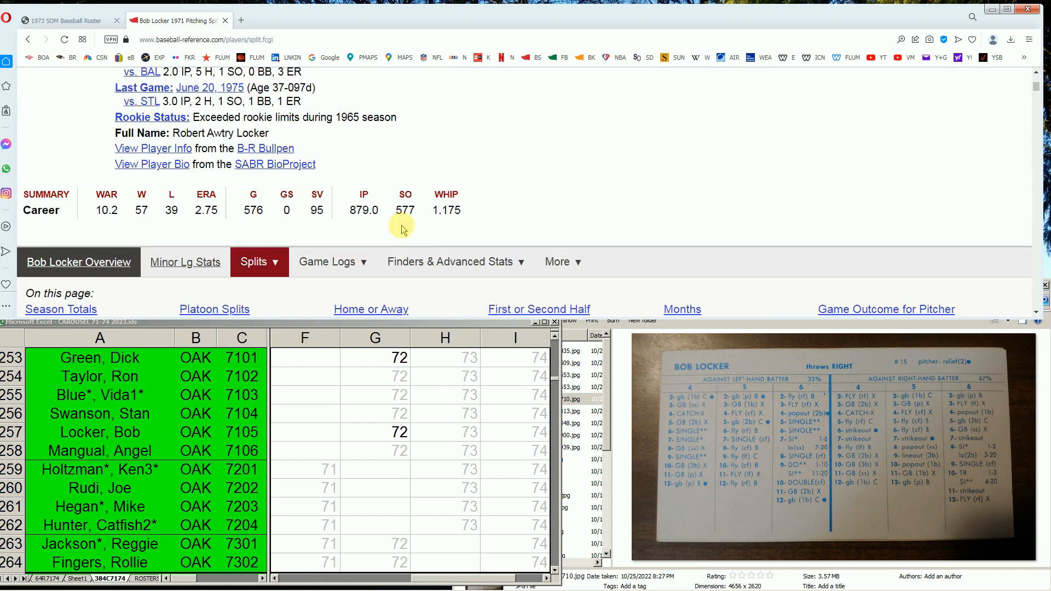
mouse_move(278, 264)
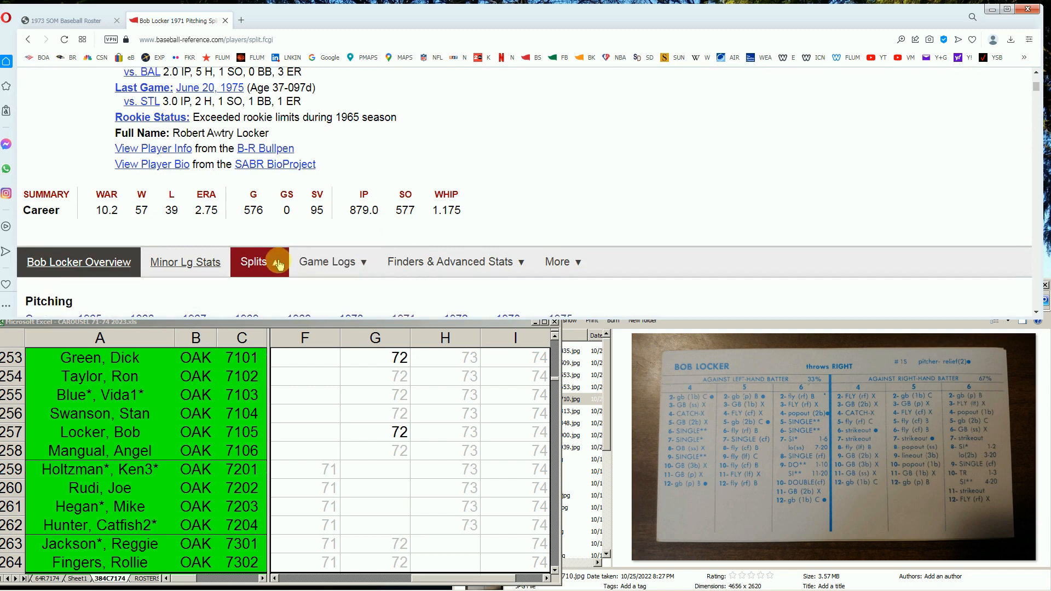
scroll(278, 265, "down", 3)
left_click(450, 157)
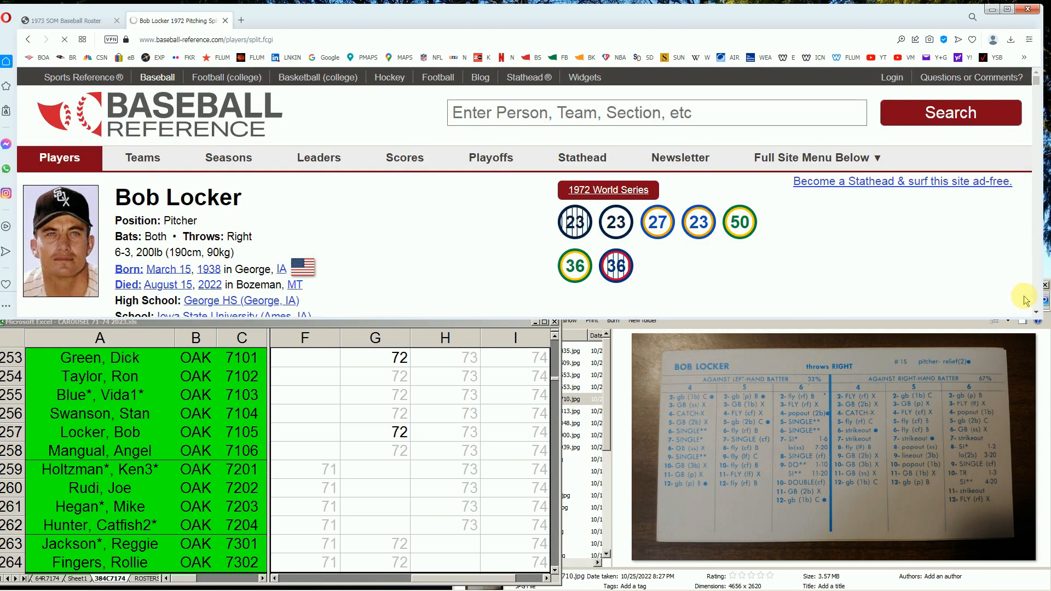
scroll(952, 251, "down", 10)
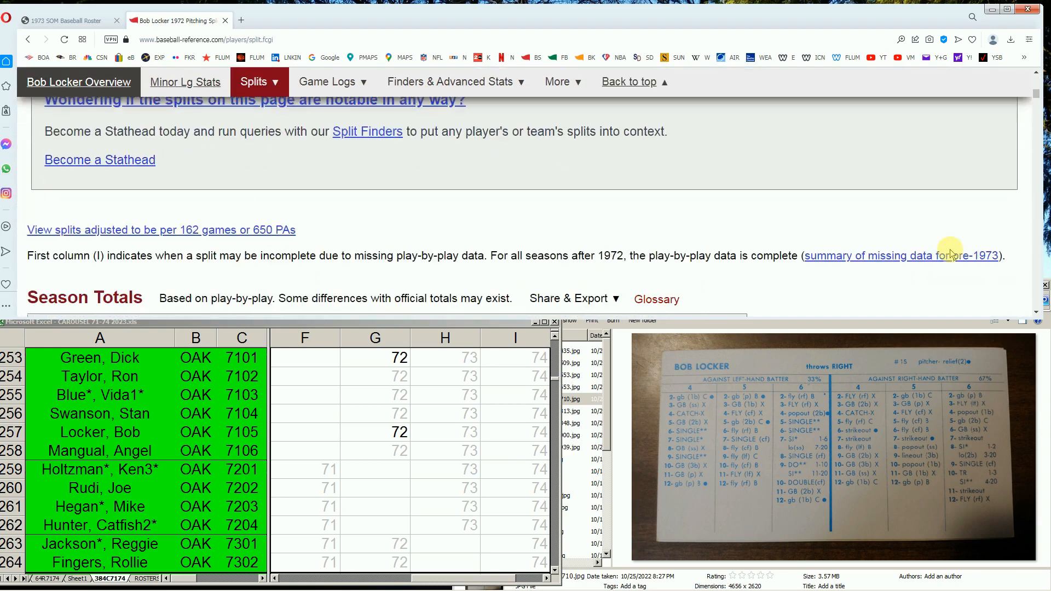
scroll(952, 252, "down", 5)
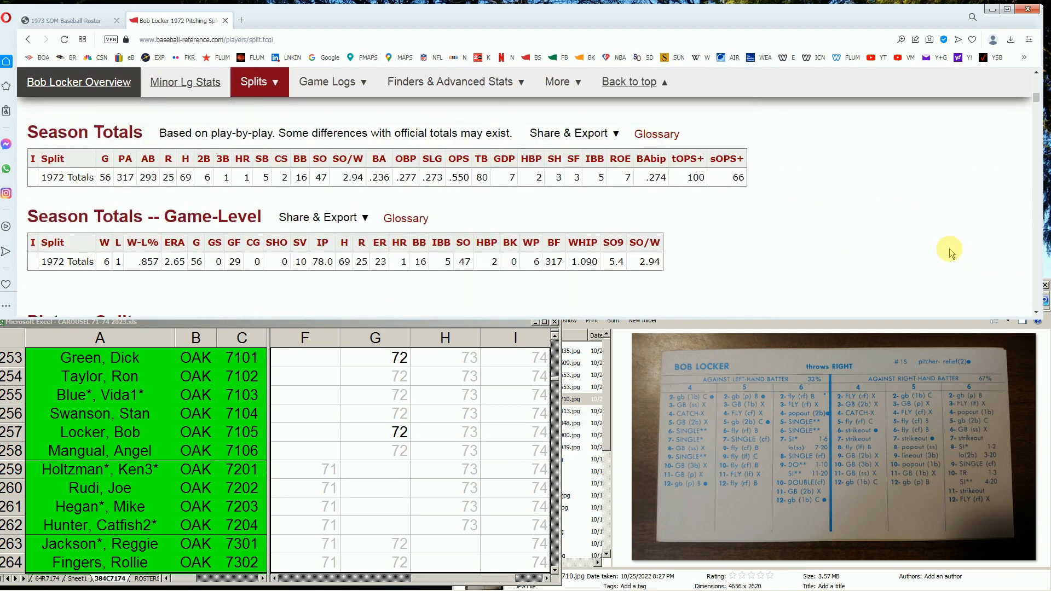
scroll(836, 261, "down", 3)
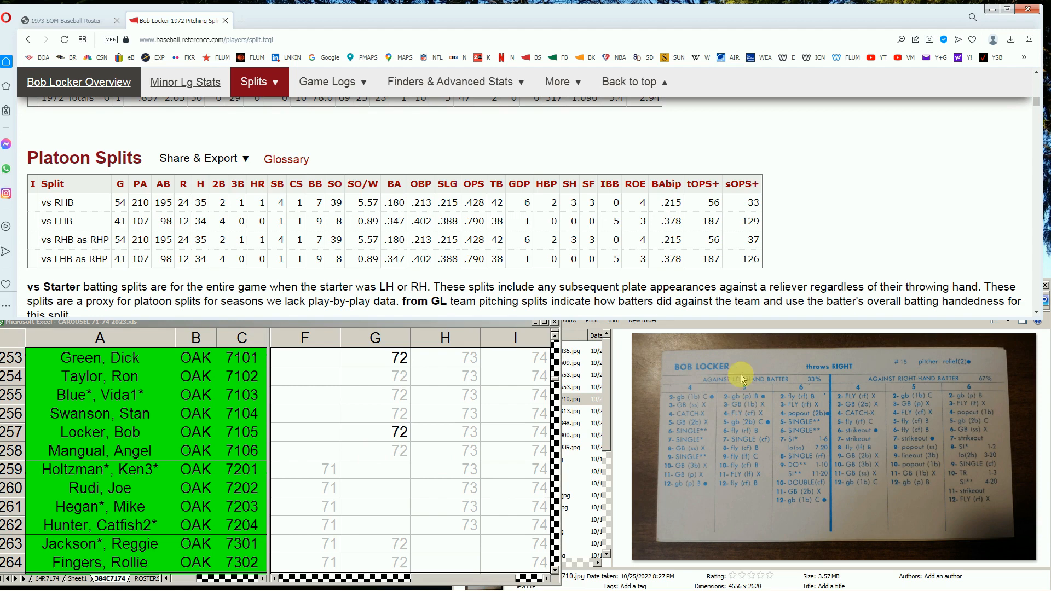
- Move from the OAK roster to the OHP roster in the workbook and check Derrel Thomas's 74 entry
left_click(415, 434)
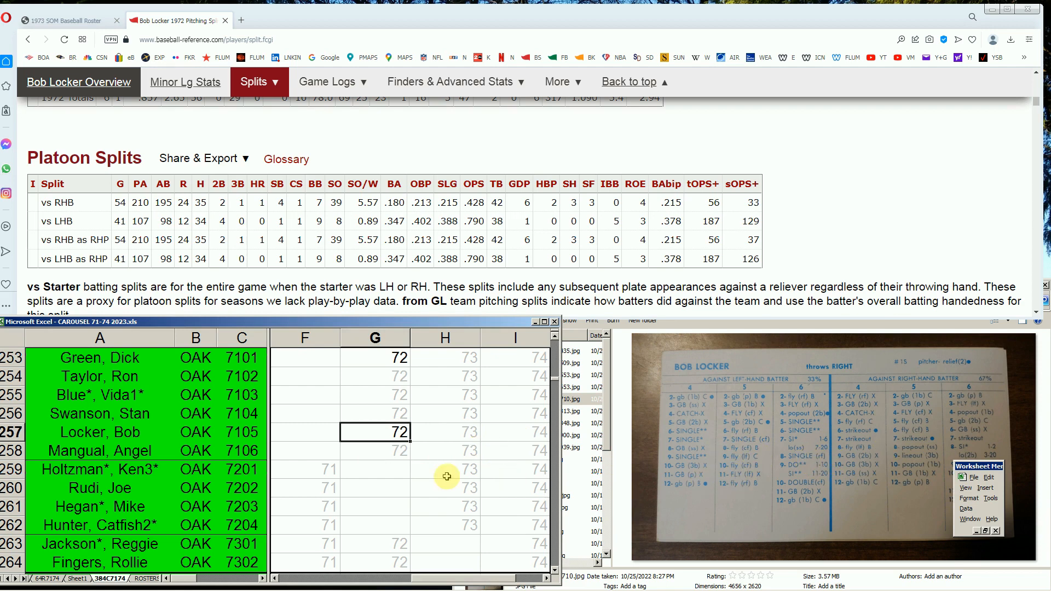
left_click(389, 471)
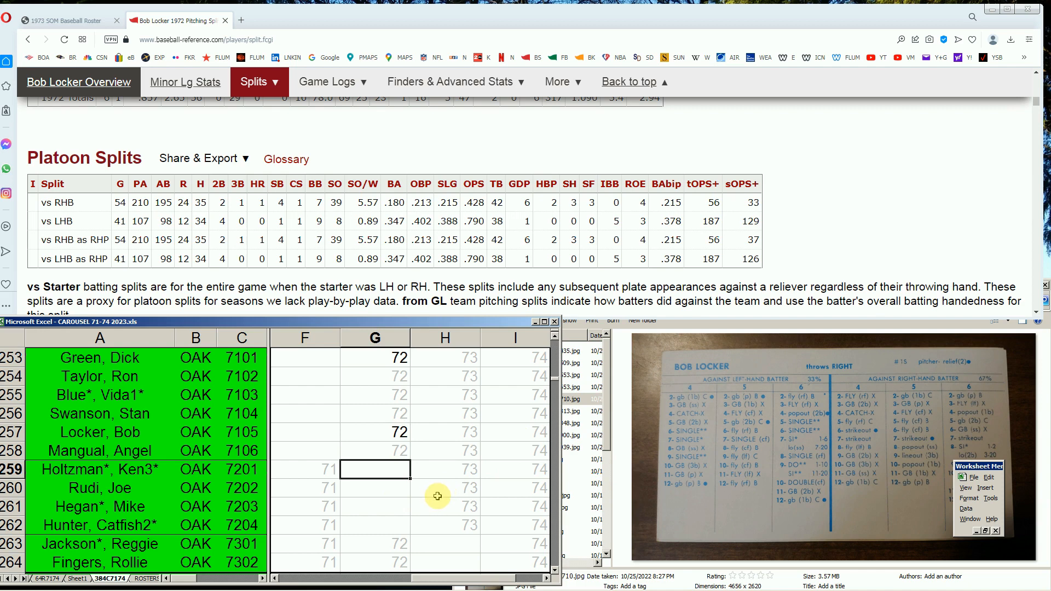
key("Page_Down")
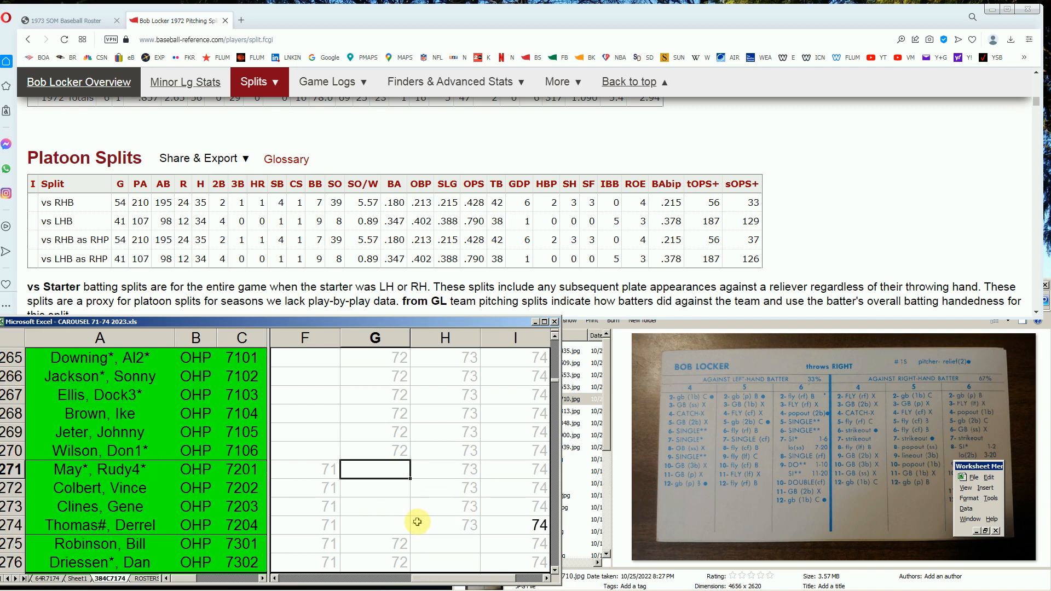
left_click(529, 525)
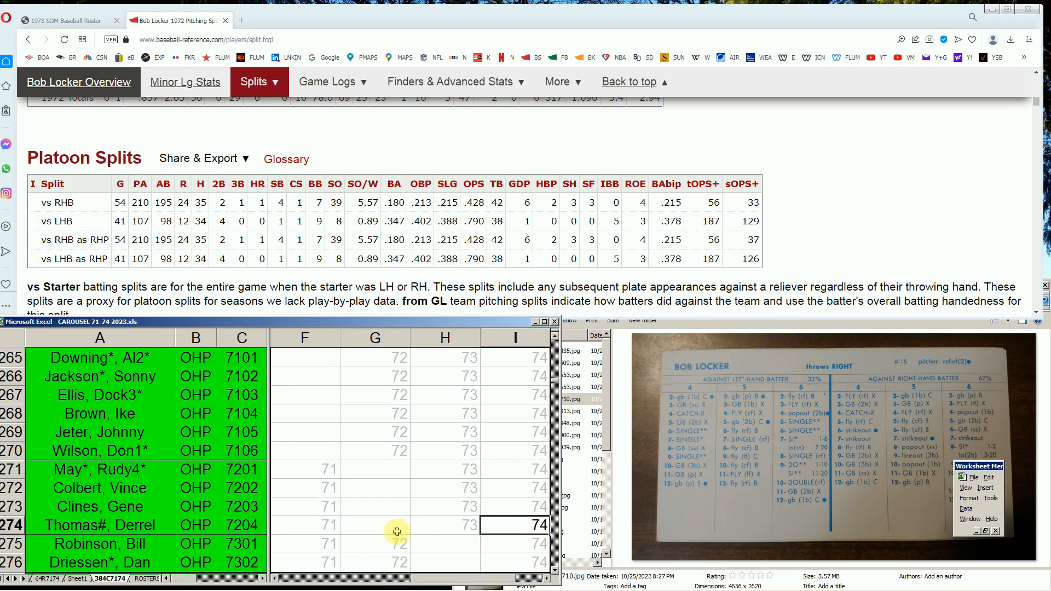
- Search Baseball Reference for "derre", open Derrel Thomas's page and examine his 1974 season in Standard Batting
scroll(1032, 109, "up", 8)
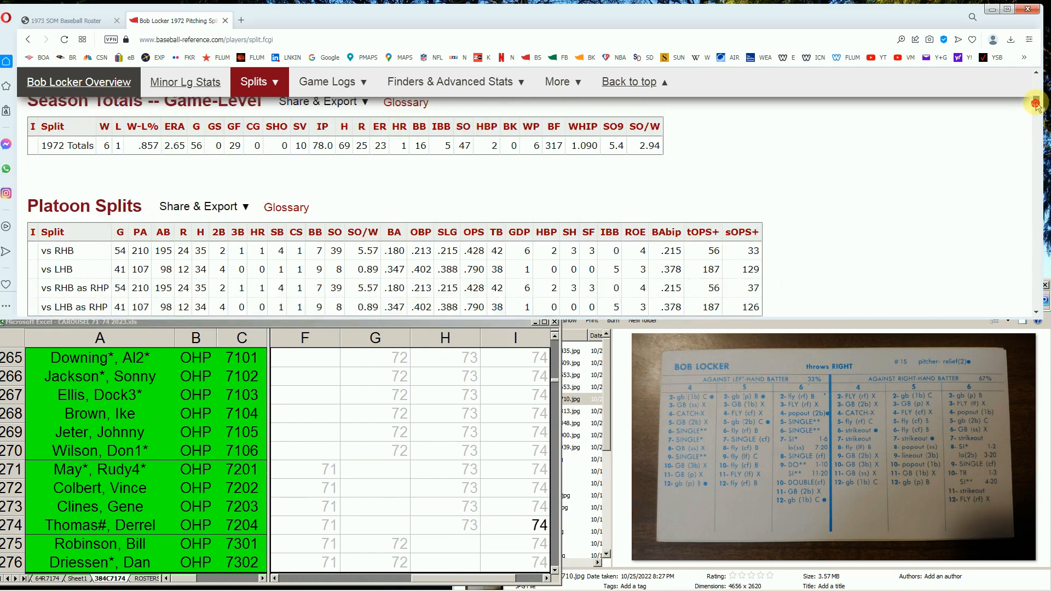
left_click(816, 112)
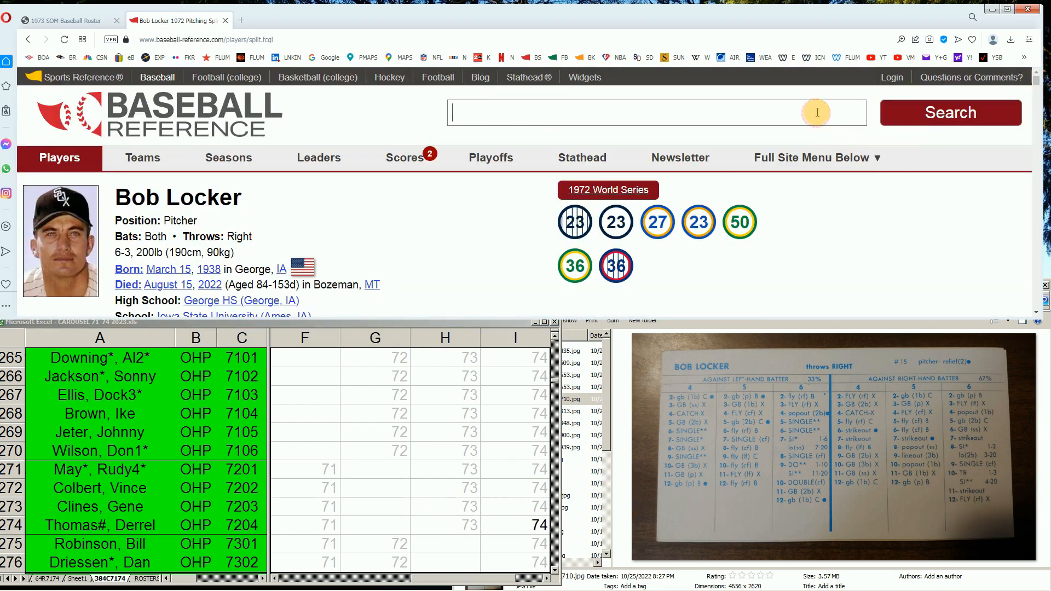
type("derre")
left_click(538, 189)
scroll(538, 190, "down", 10)
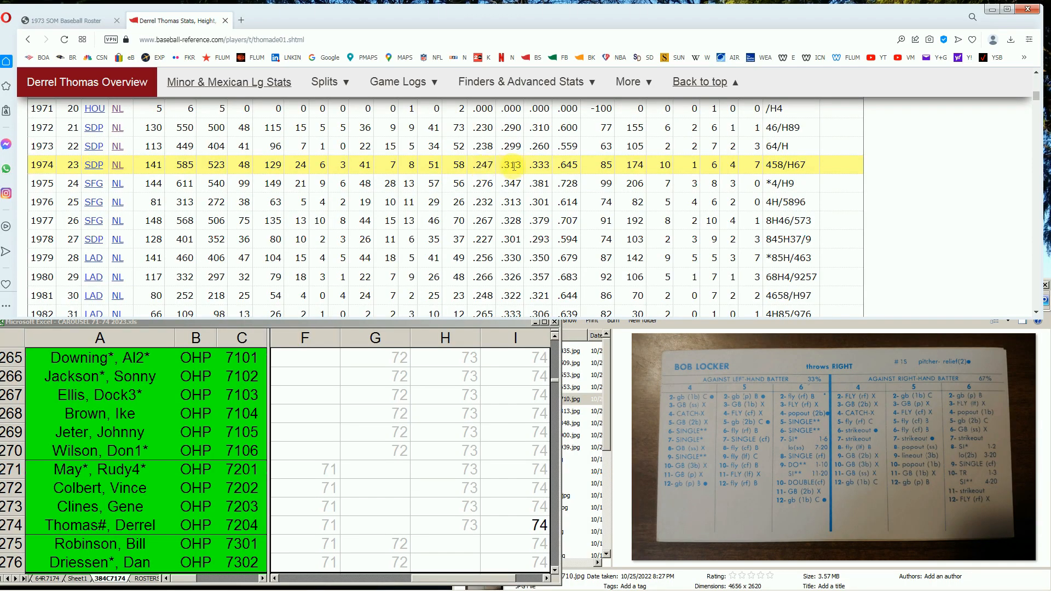
- Preview Derrel Thomas's card photo 20221025_202813.jpg in the 7174 folder and return to the workbook and his statistics page
left_click(609, 362)
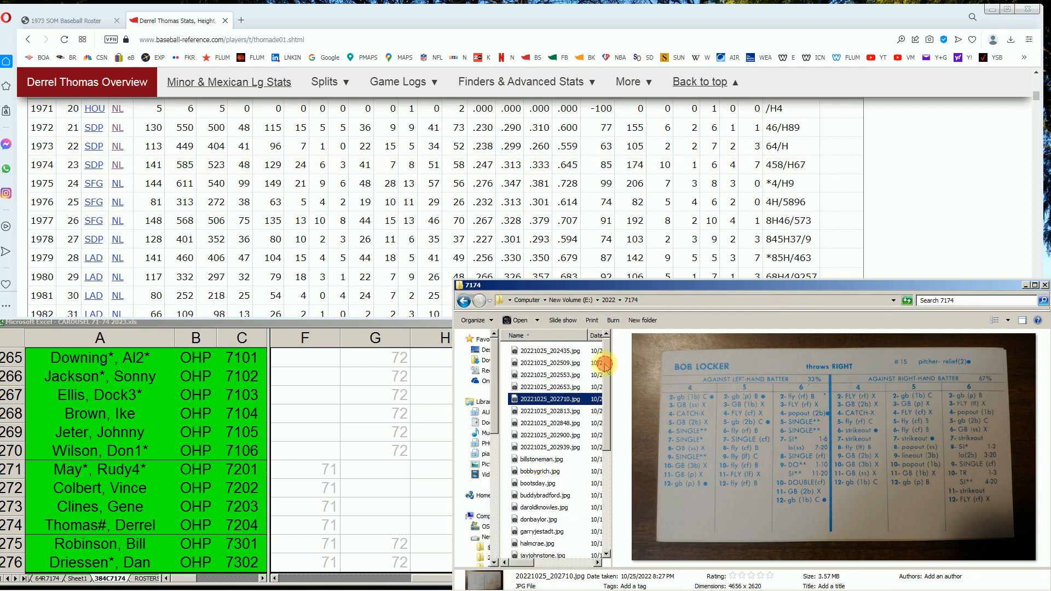
left_click(569, 411)
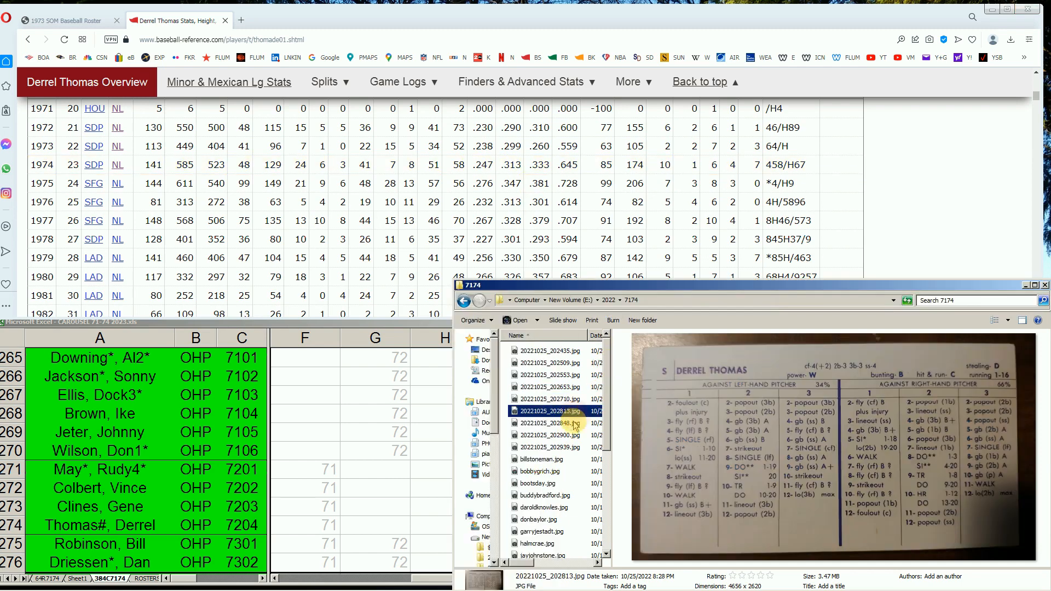
left_click(400, 321)
left_click(1021, 117)
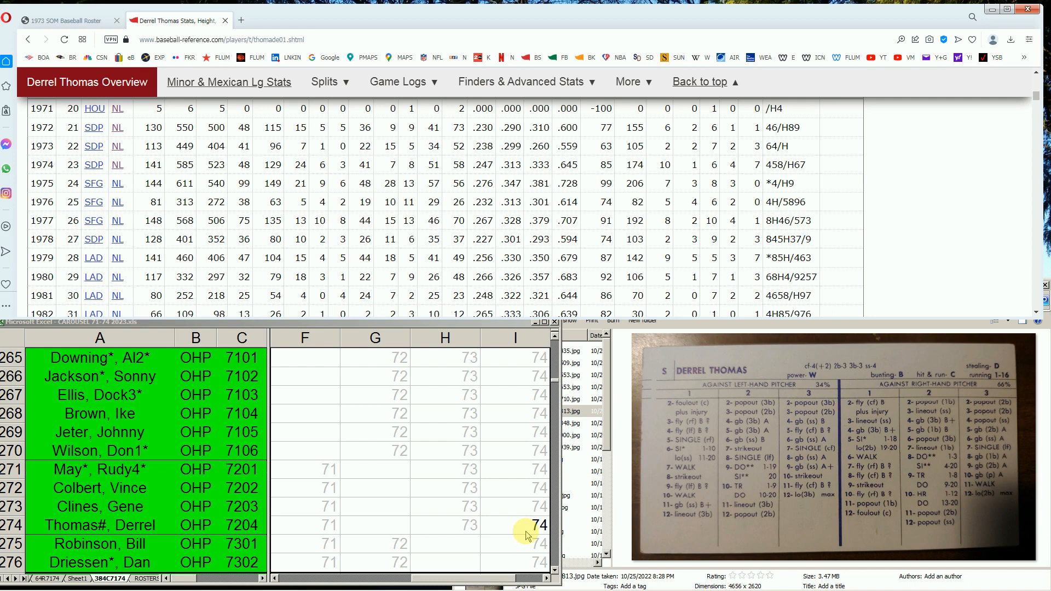
- Advance to the PHI roster in the workbook, and open Larry Bowa's Baseball Reference page to examine his 1971 to 1974 seasons
left_click(155, 524)
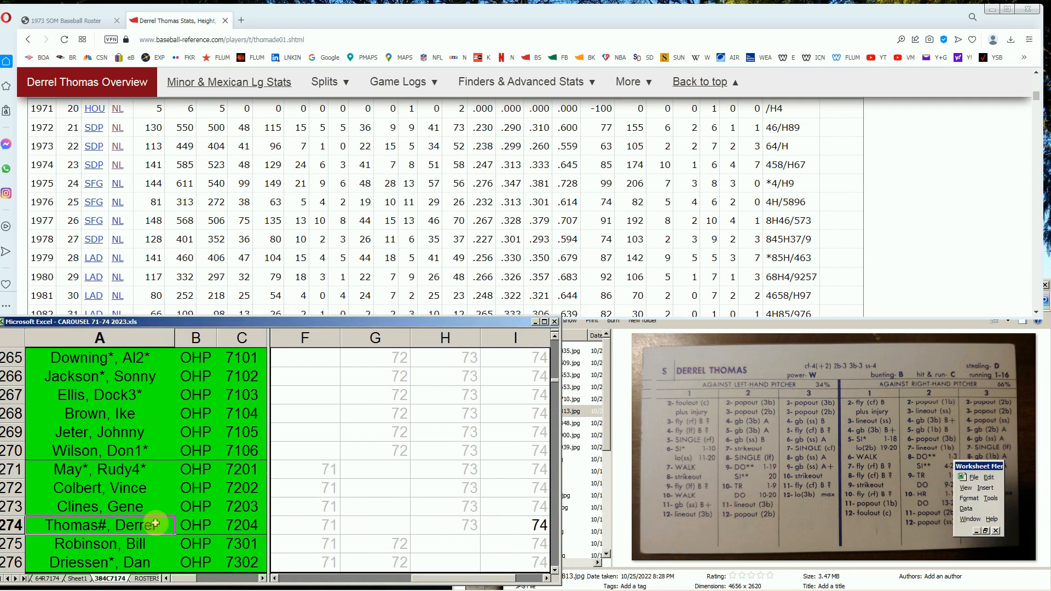
key("Page_Down")
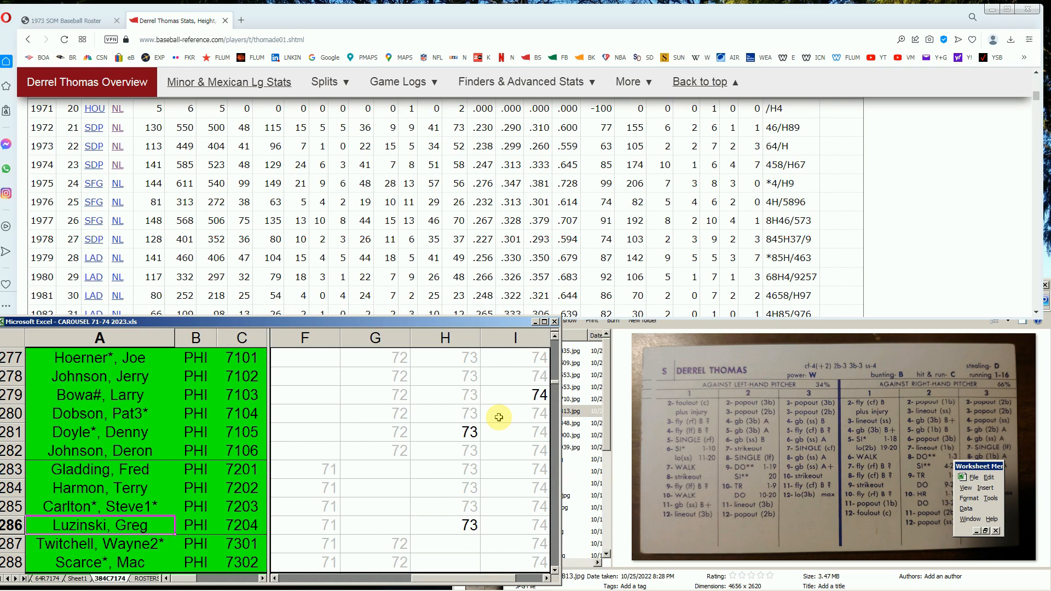
left_click(1037, 93)
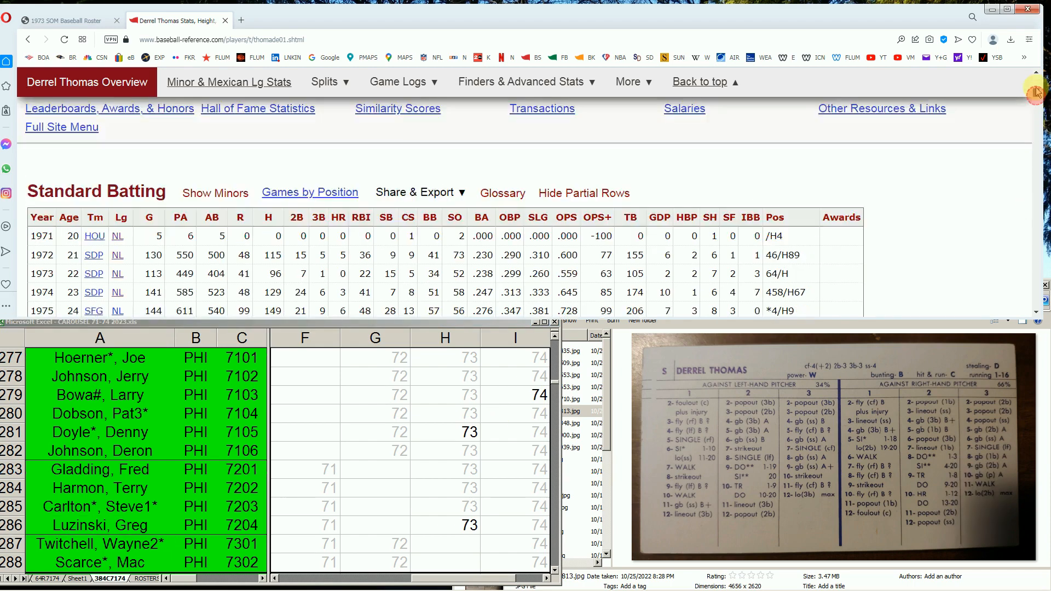
left_click(1036, 93)
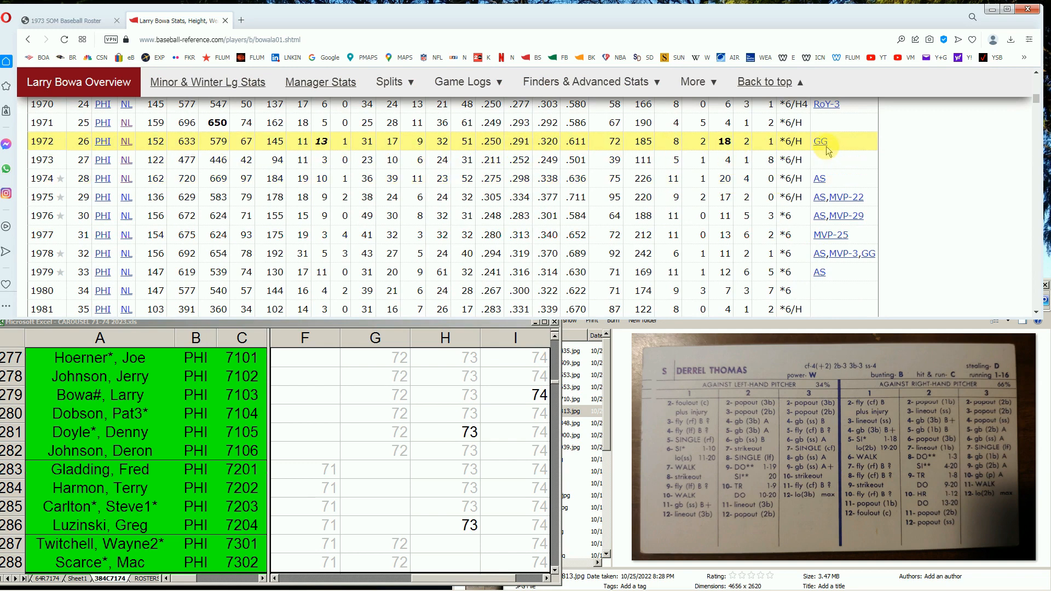
- Look through the next card photos up to Larry Bowa's, 20221025_202939.jpg, and return to the workbook and his statistics page
left_click(606, 390)
left_click(578, 423)
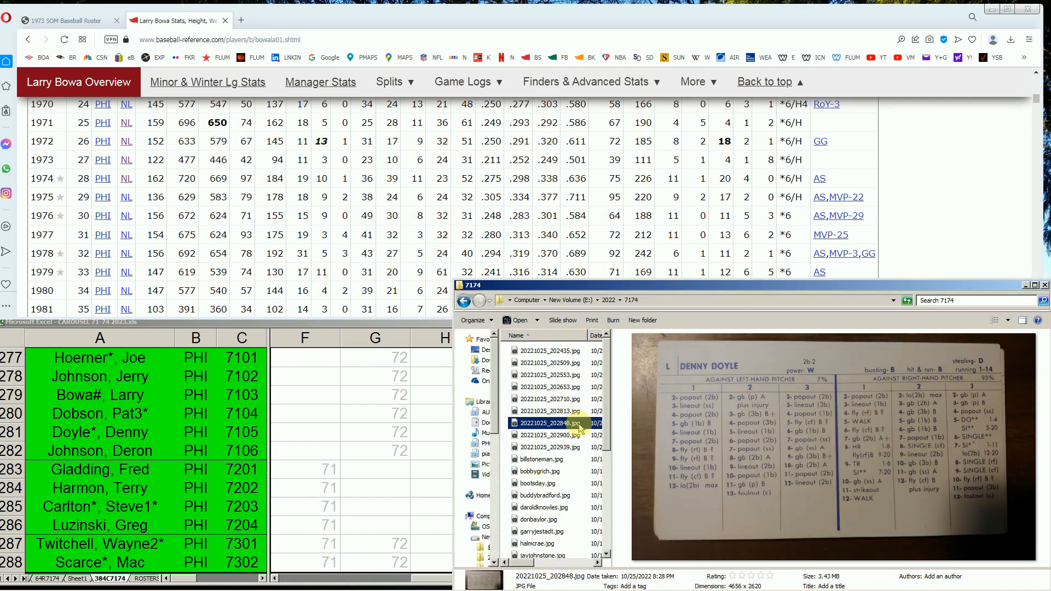
left_click(577, 435)
left_click(574, 447)
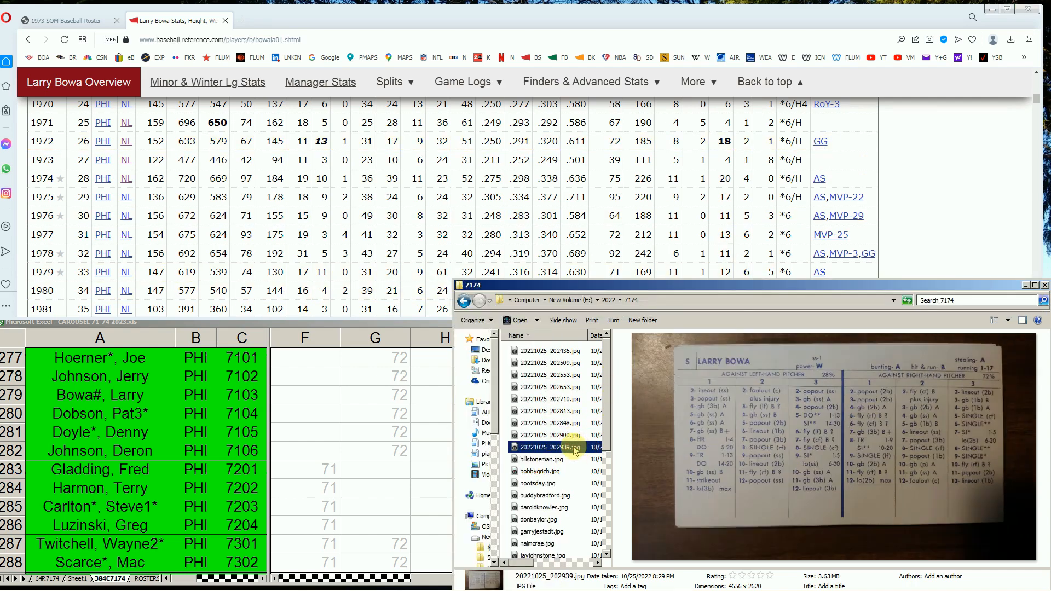
left_click(433, 329)
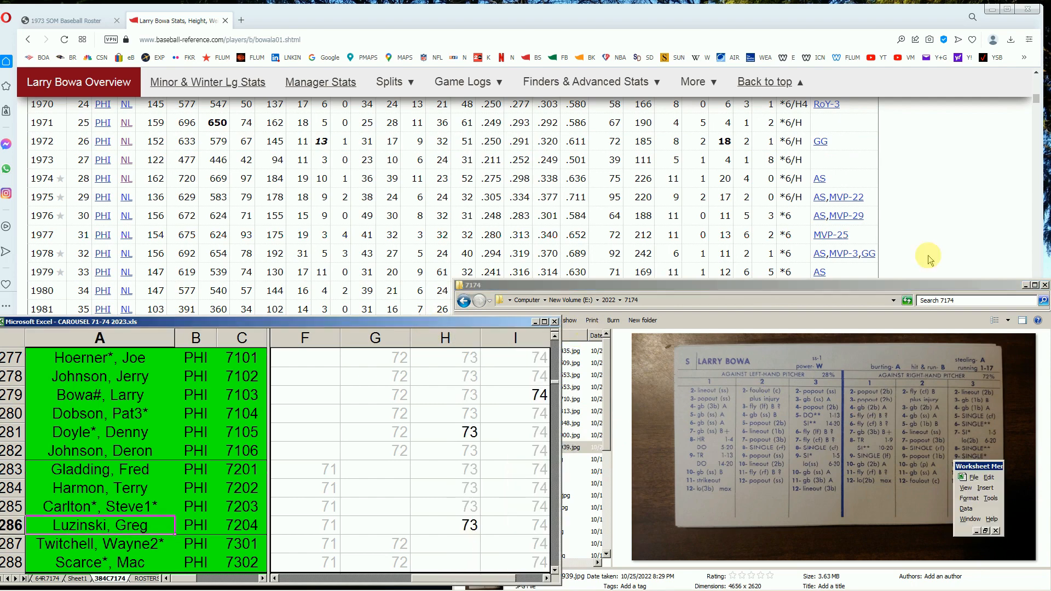
left_click(950, 204)
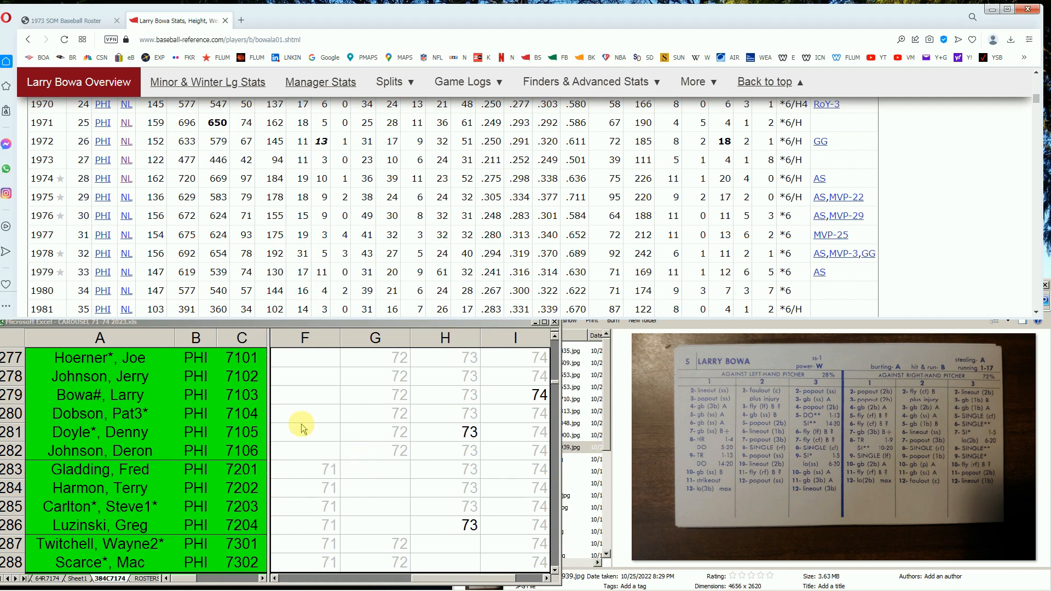
- Open Denny Doyle's Baseball Reference page and preview his card photo 20221025_202848.jpg in the 7174 folder
left_click_drag(1036, 99, 1043, 76)
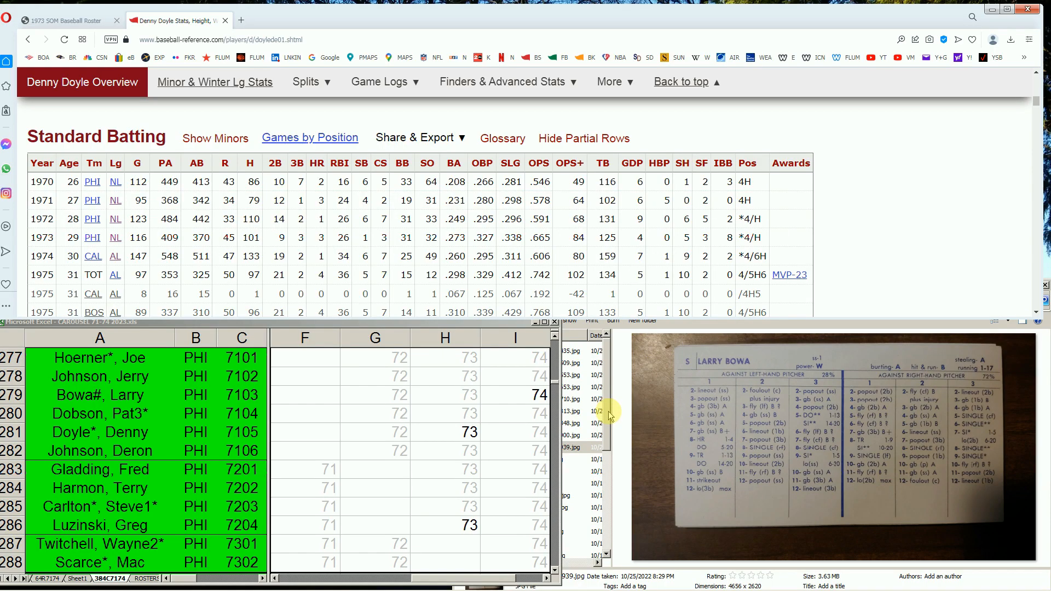
key("alt+F4")
left_click(574, 447)
left_click(569, 436)
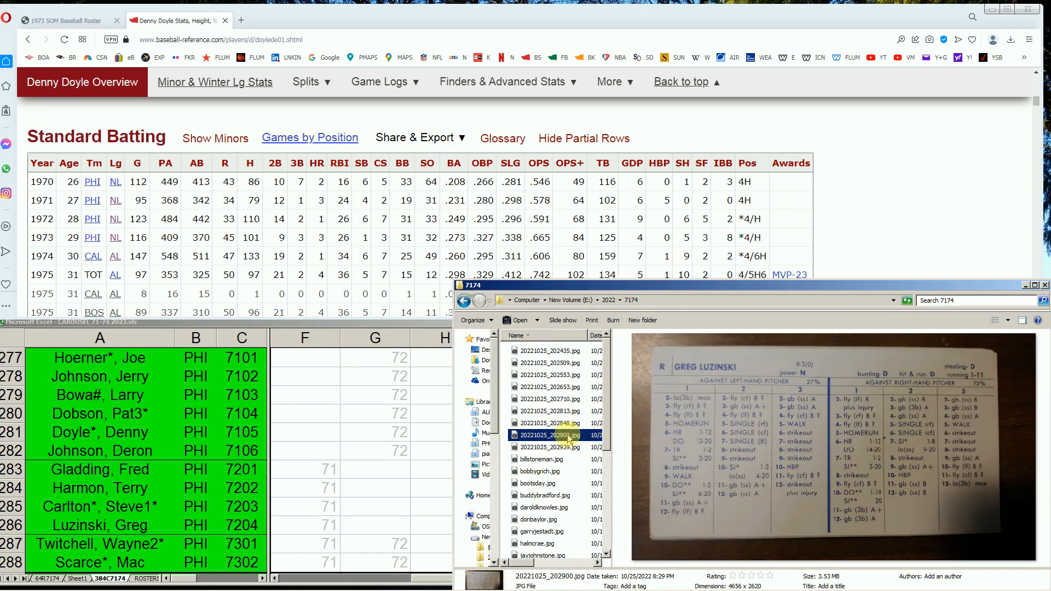
left_click(569, 423)
left_click(884, 217)
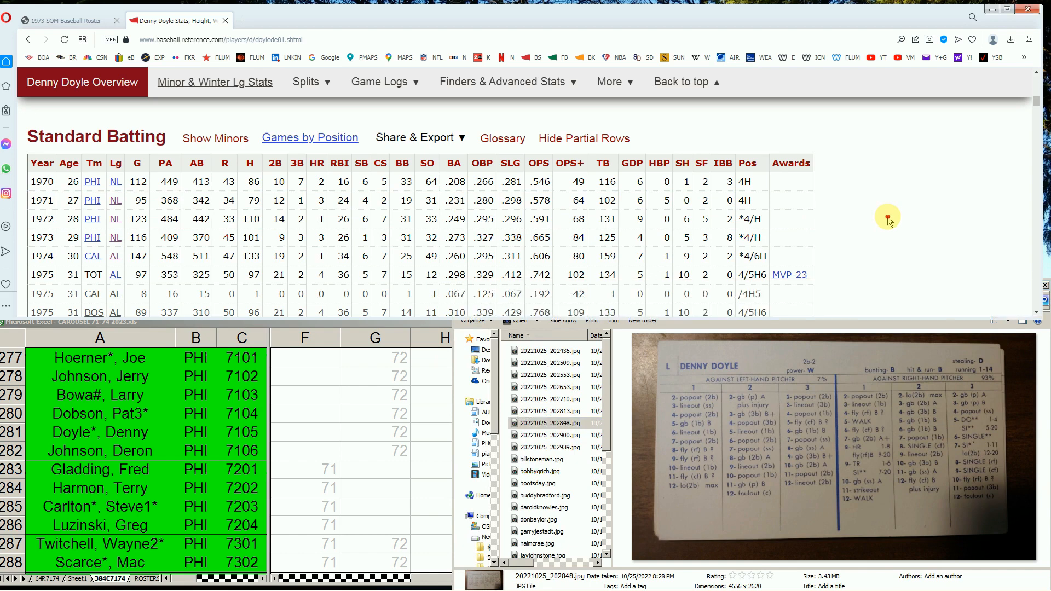
left_click(441, 324)
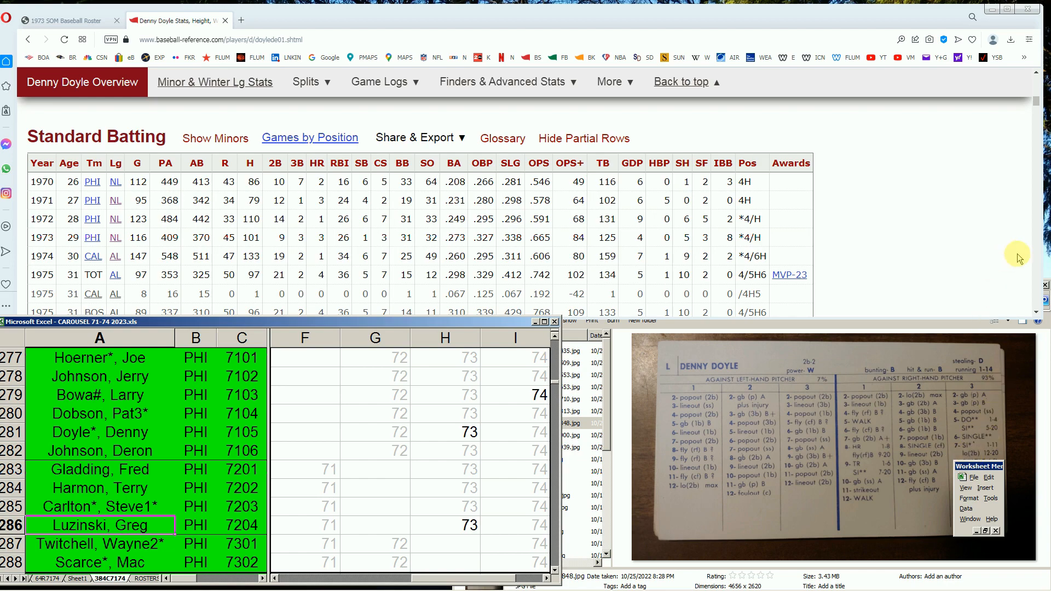
- Examine Denny Doyle's season-by-season and career rows in the Standard Batting table
left_click(1038, 253)
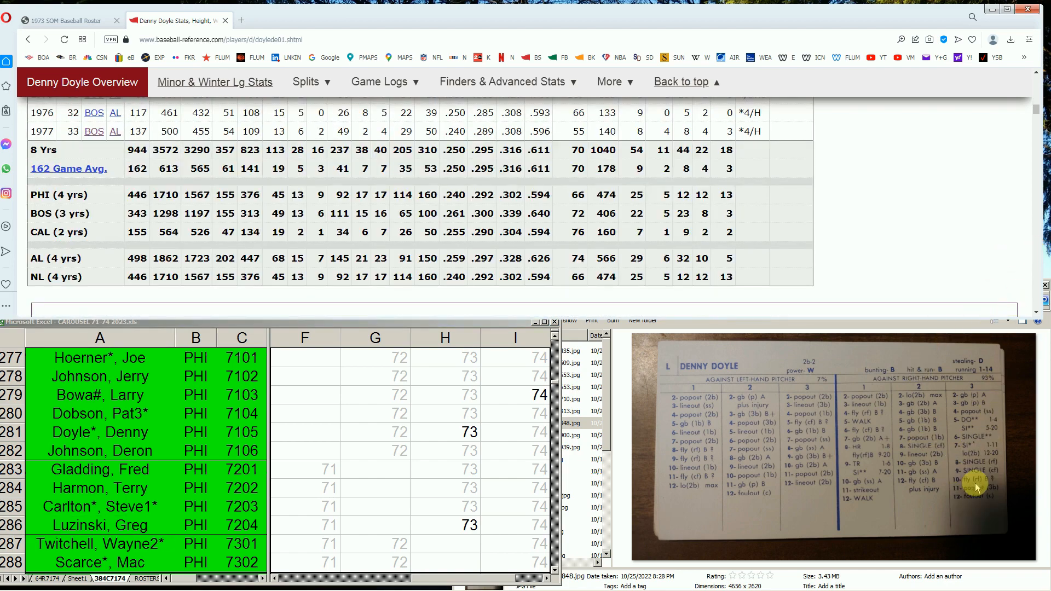
scroll(306, 208, "up", 2)
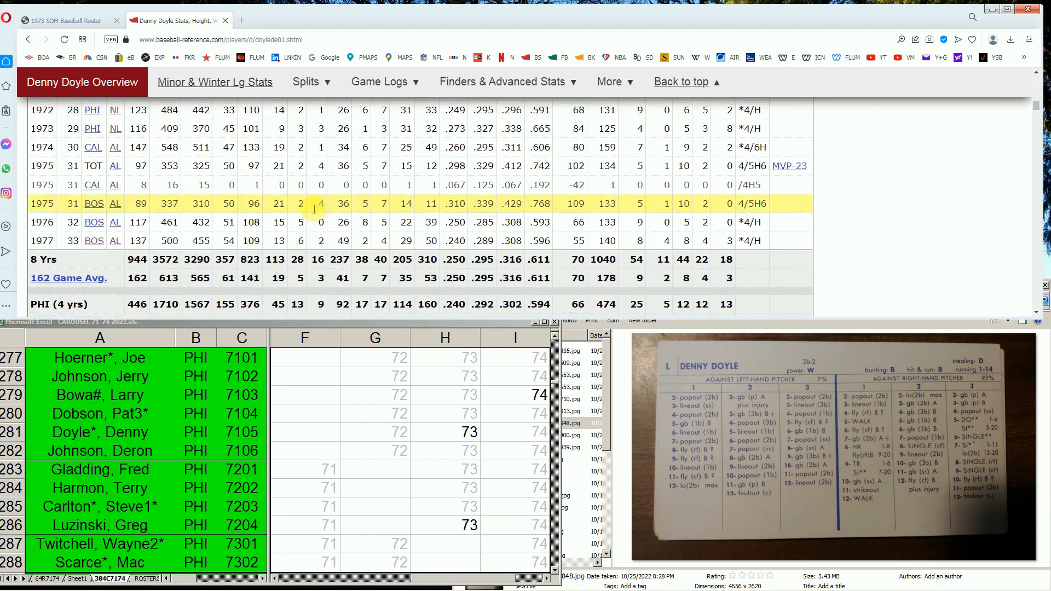
scroll(81, 147, "up", 1)
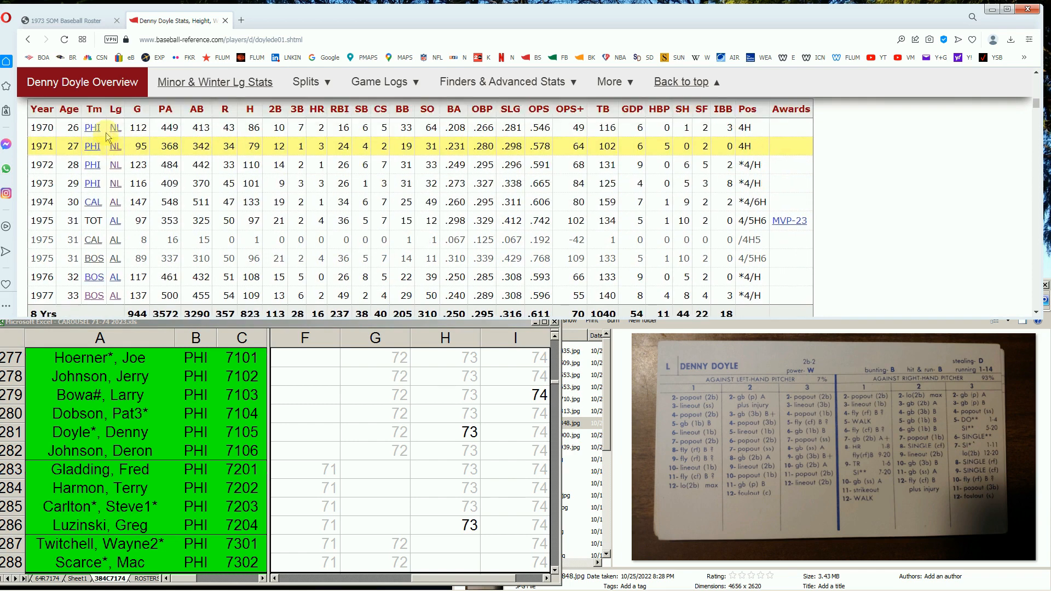
left_click(455, 184)
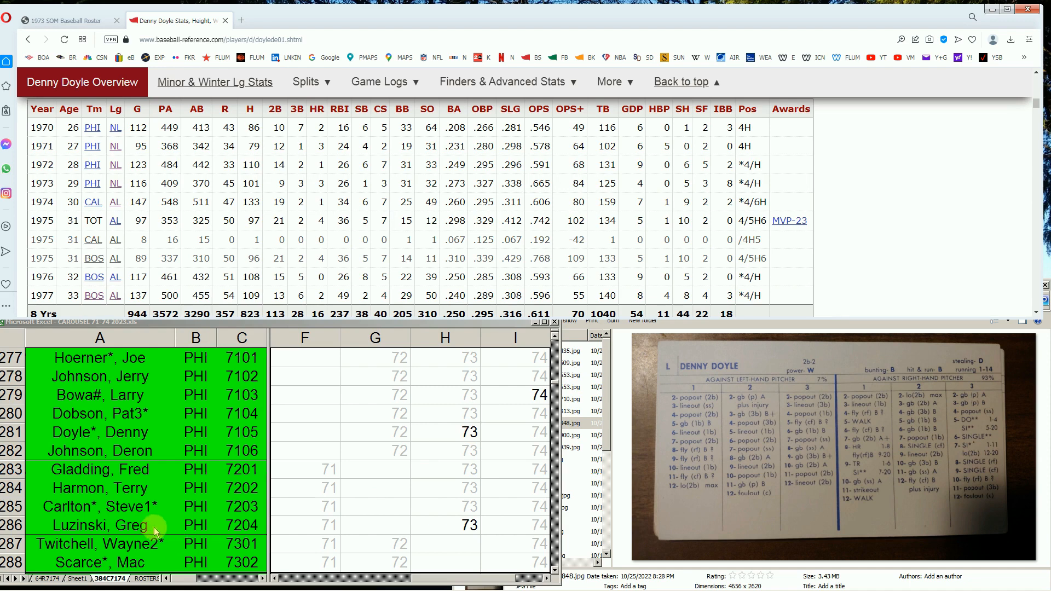
- Check Greg Luzinski's 73 entry in the PHI roster and open his Standard Batting statistics on Baseball Reference
left_click(469, 527)
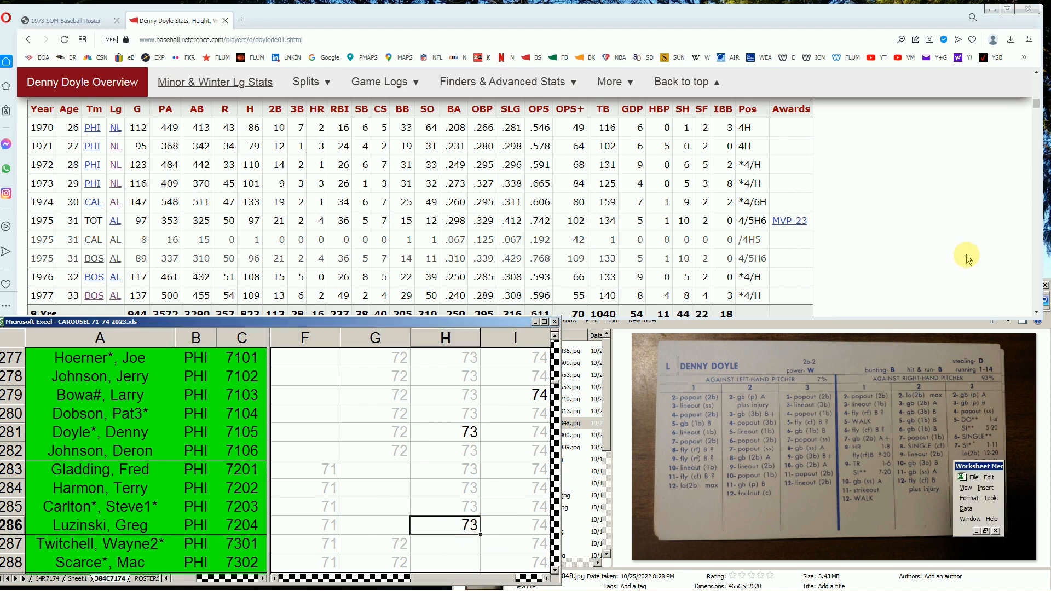
left_click_drag(1036, 104, 1036, 81)
left_click(844, 115)
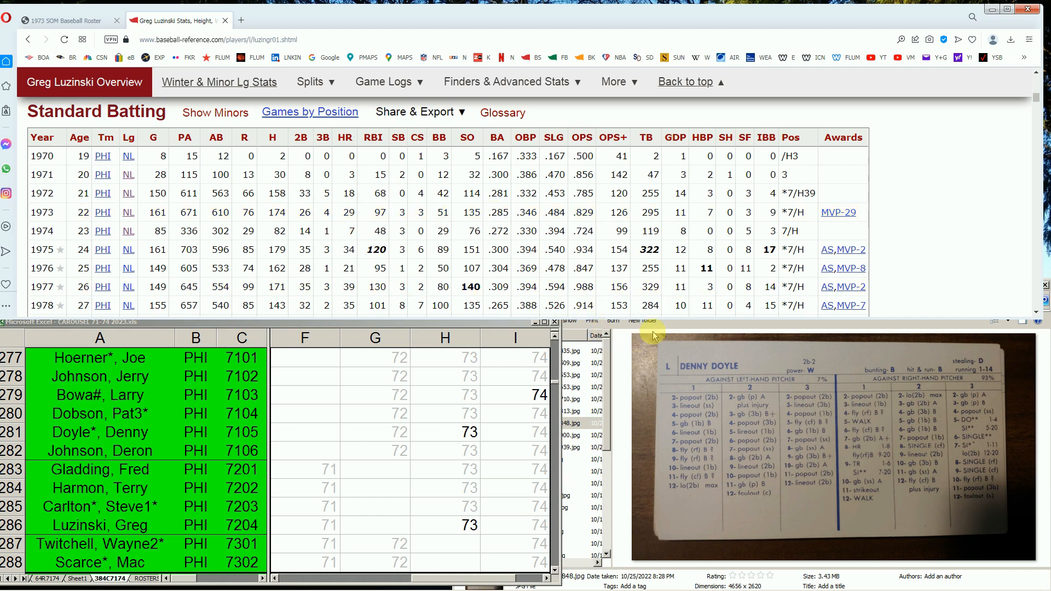
- Preview Greg Luzinski's card photo 20221025_202900.jpg, examine his 1973 batting season and return to the PHI roster
left_click(688, 326)
key("Down")
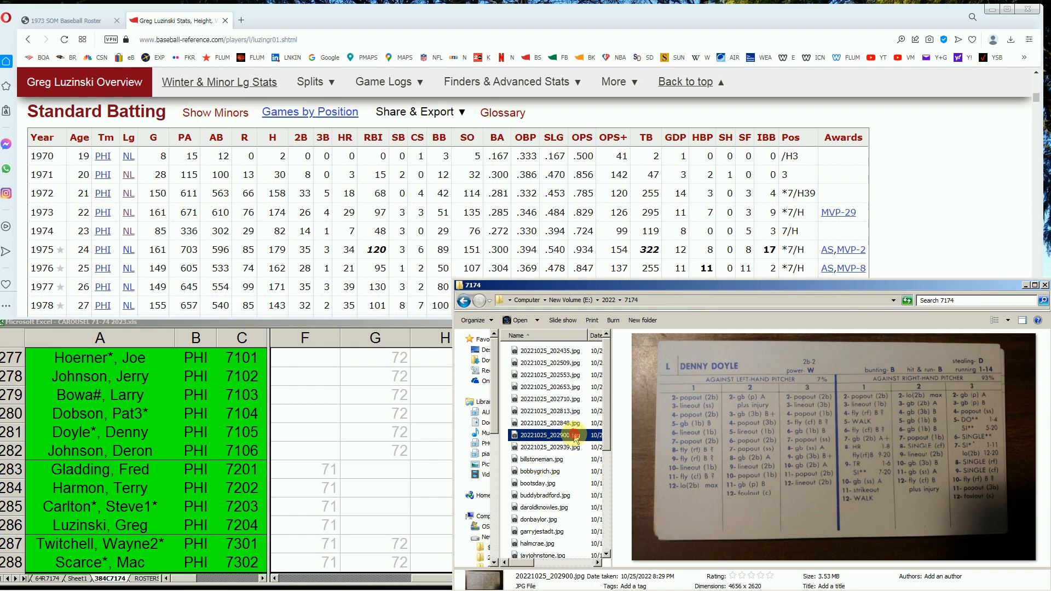
left_click(419, 323)
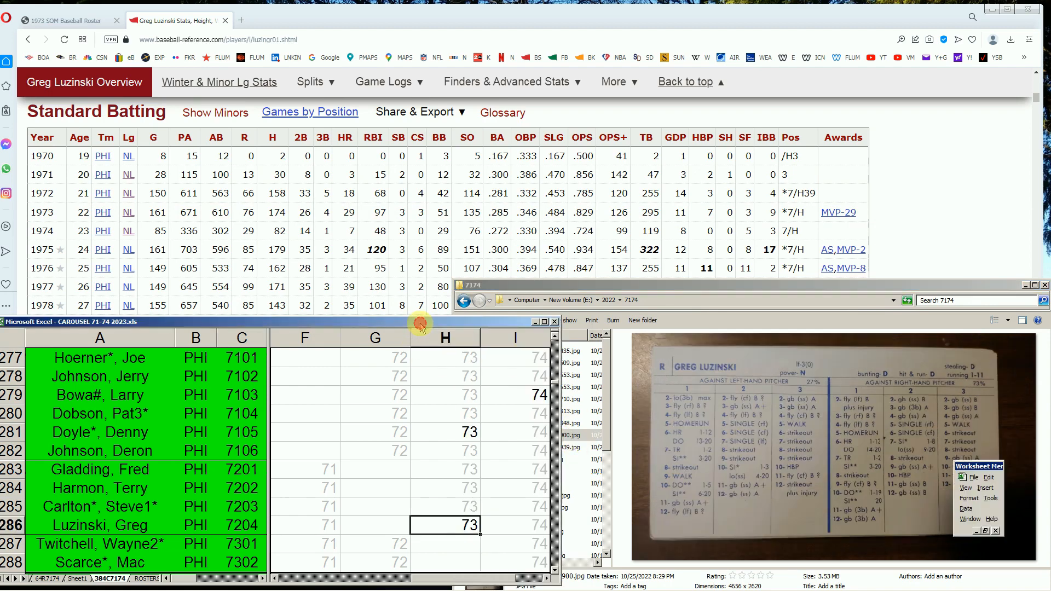
left_click(1025, 168)
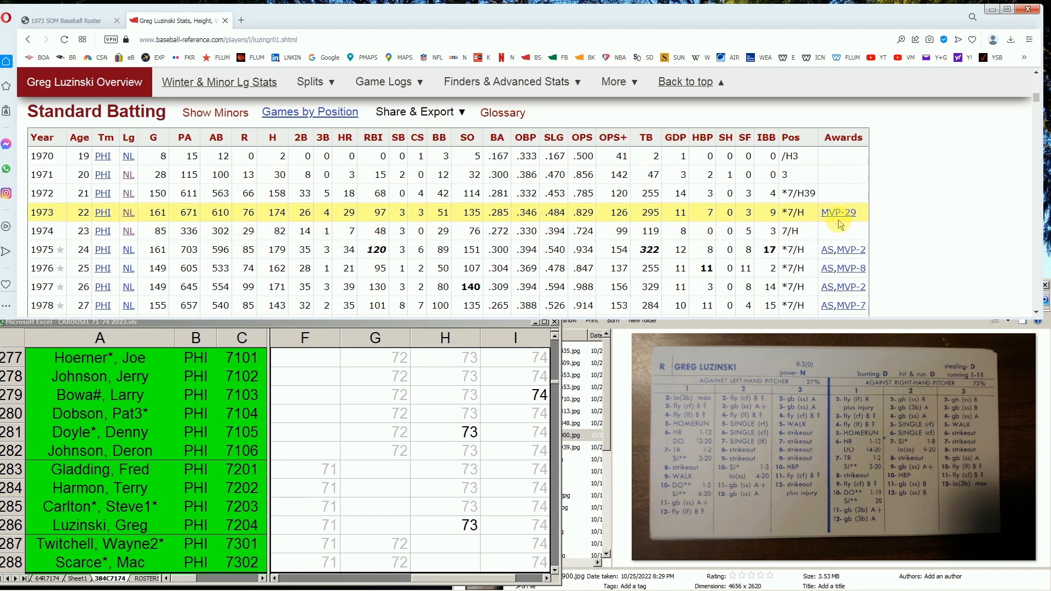
left_click(444, 491)
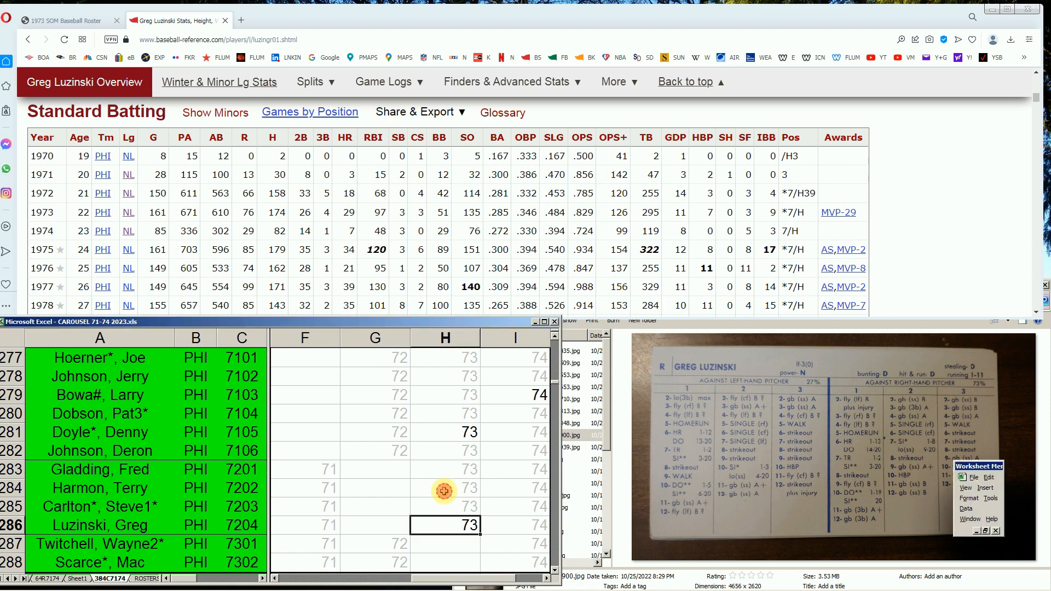
left_click(384, 472)
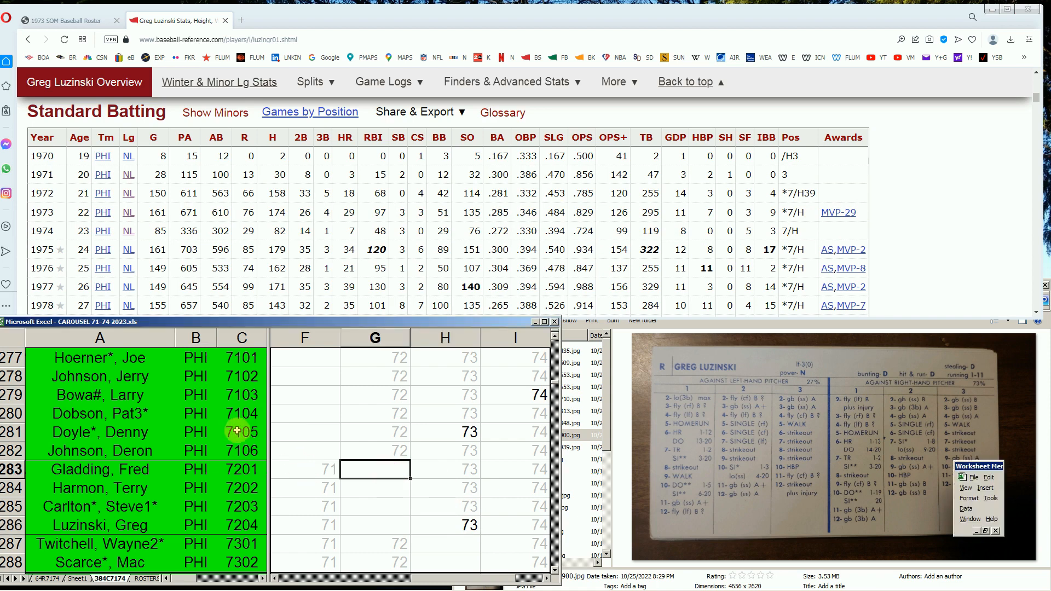